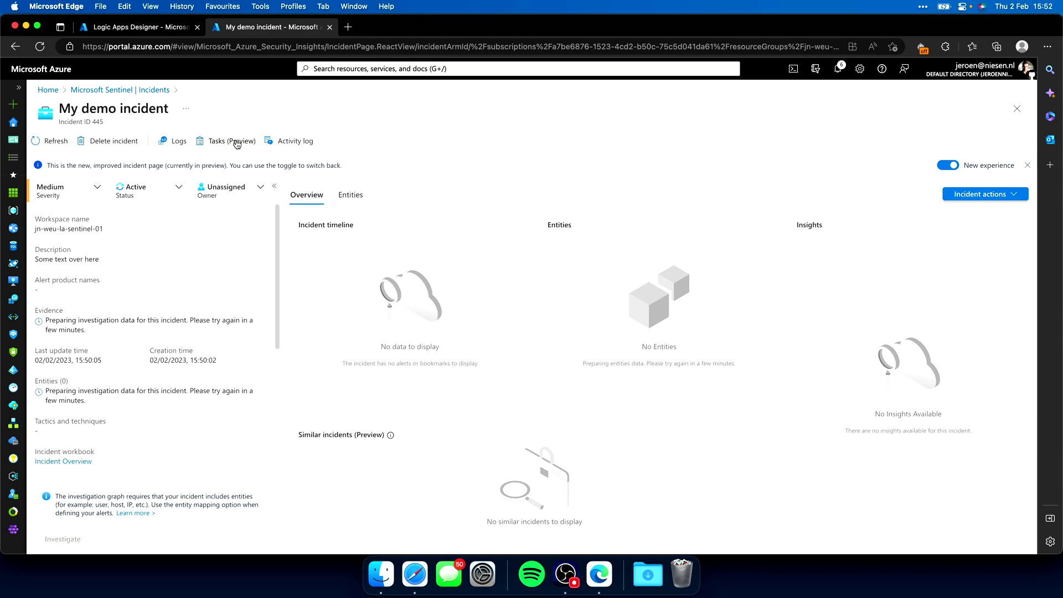
Add a new incident task titled 'Execute KQL query'
click(237, 144)
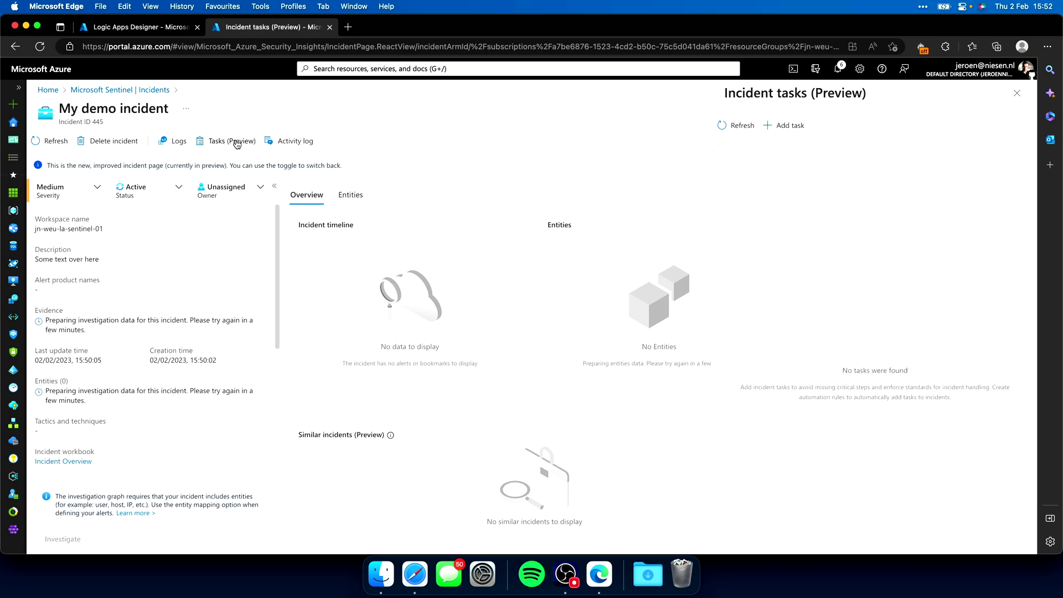
click(777, 124)
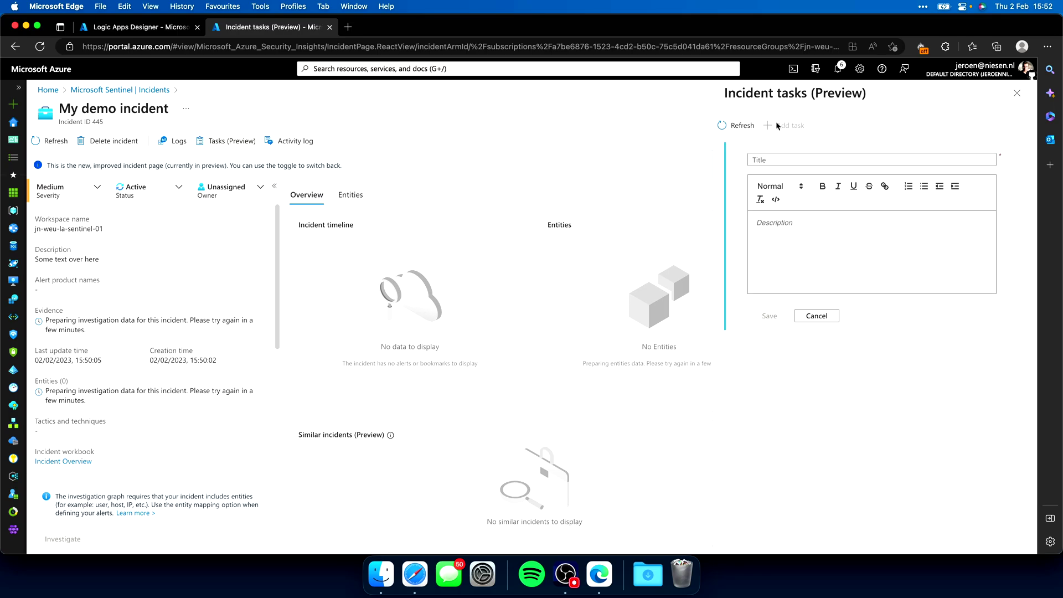
click(790, 161)
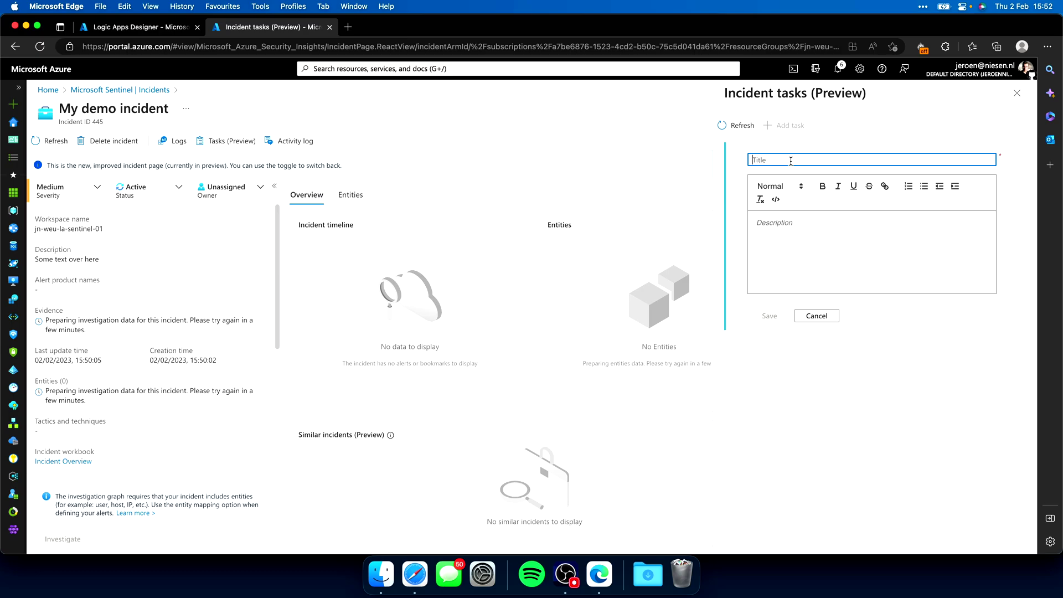
text(Execute KQL queryu)
key(Tab)
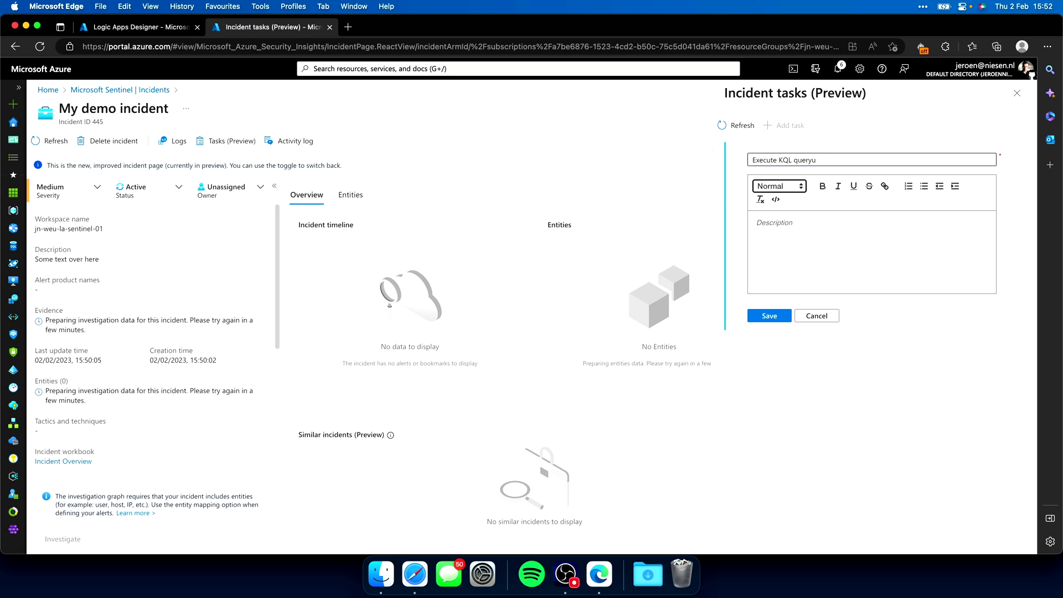
click(847, 161)
key(BackSpace)
Give the task a description about executing a query, save it, and mark it completed
click(811, 229)
text(ER)
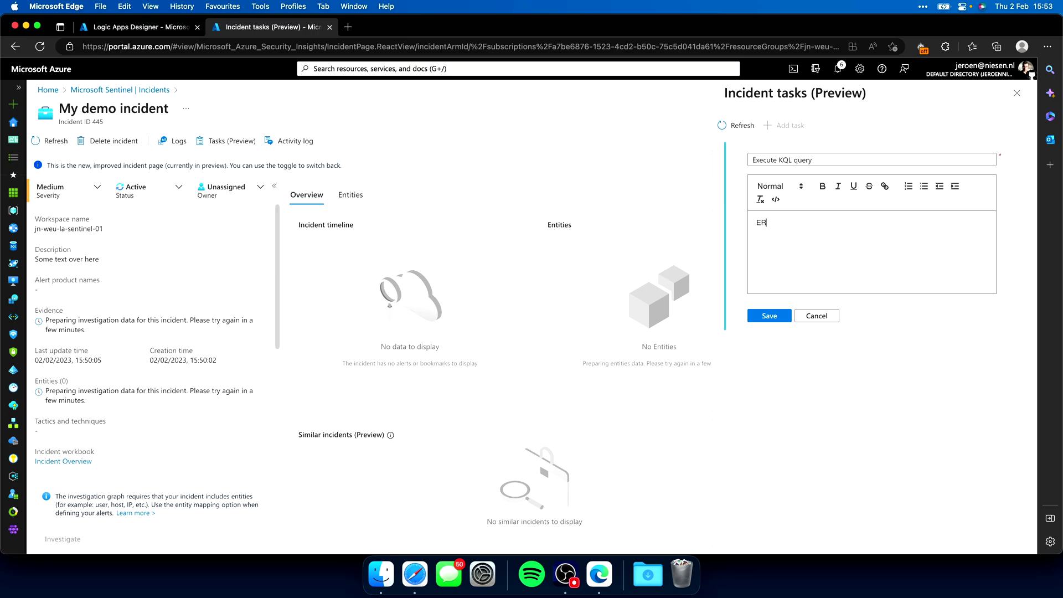
text(xecute the following queryh)
key(BackSpace)
text(abc)
click(780, 317)
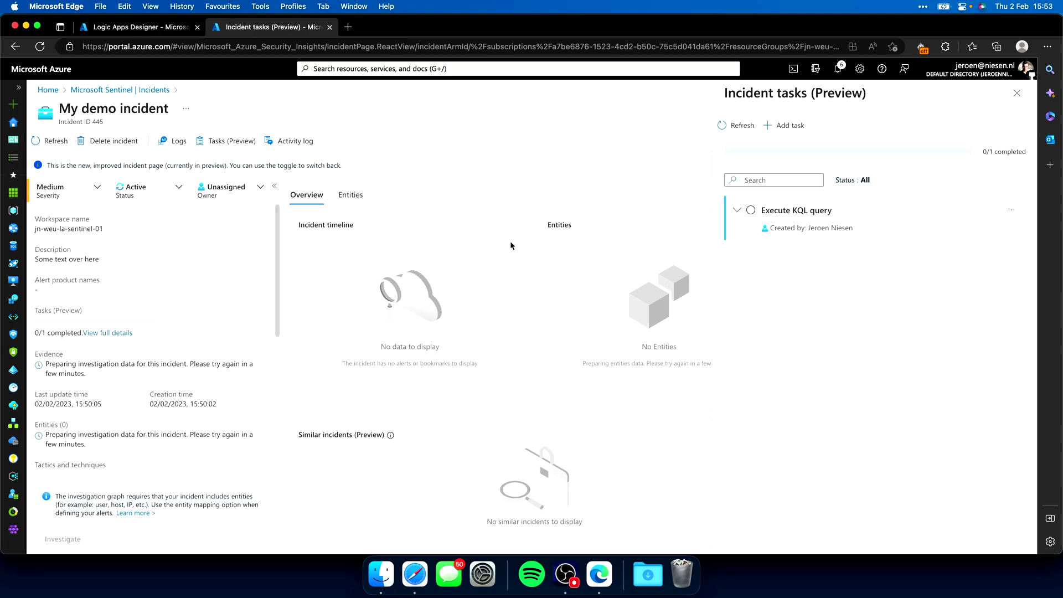
click(751, 211)
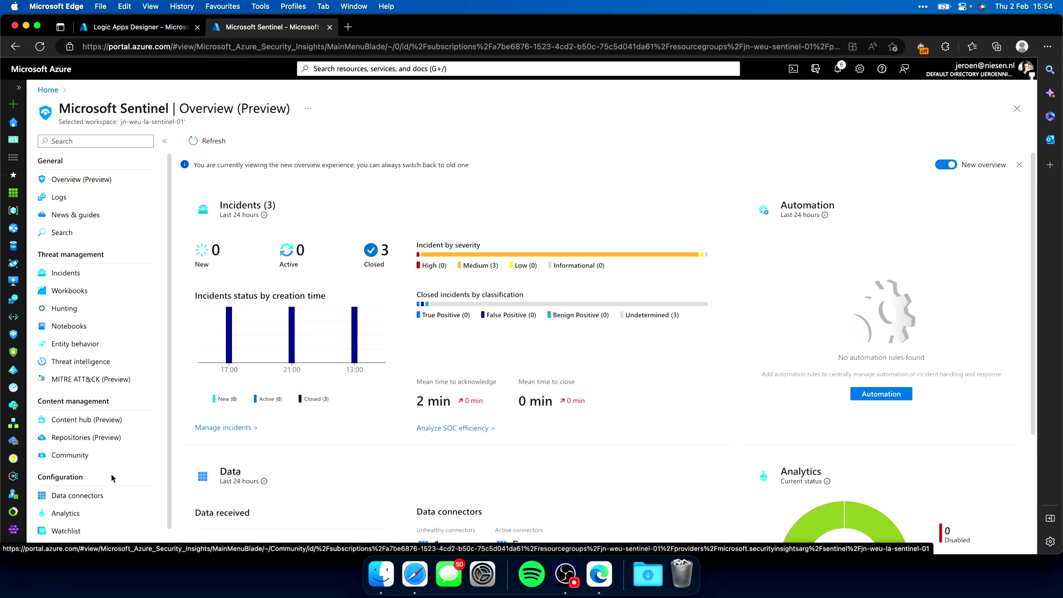
Start a new automation rule named 'Add task'
scroll(89, 513, down, 2)
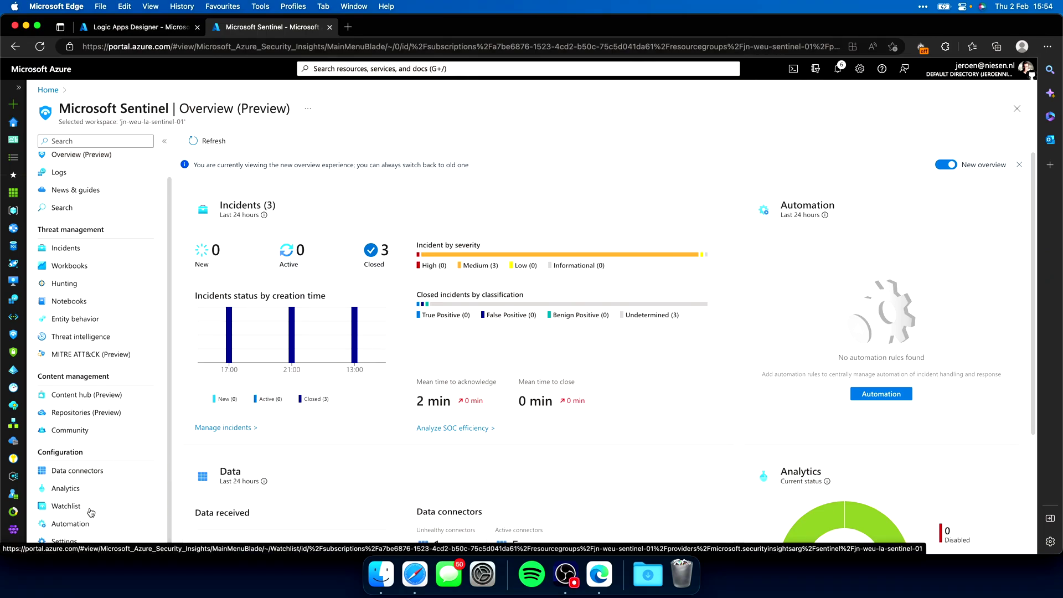
click(85, 523)
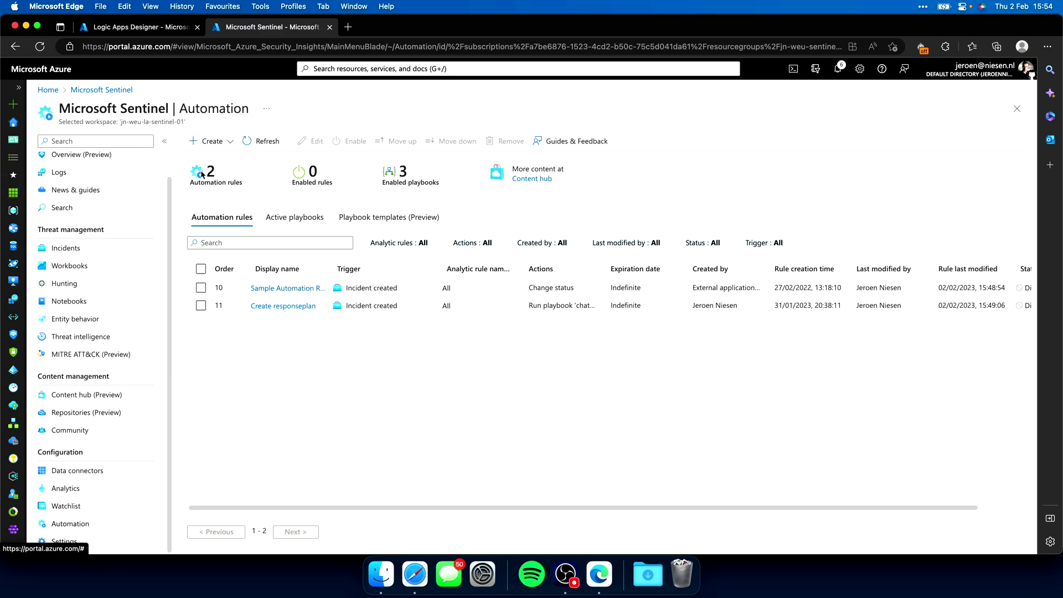
click(209, 141)
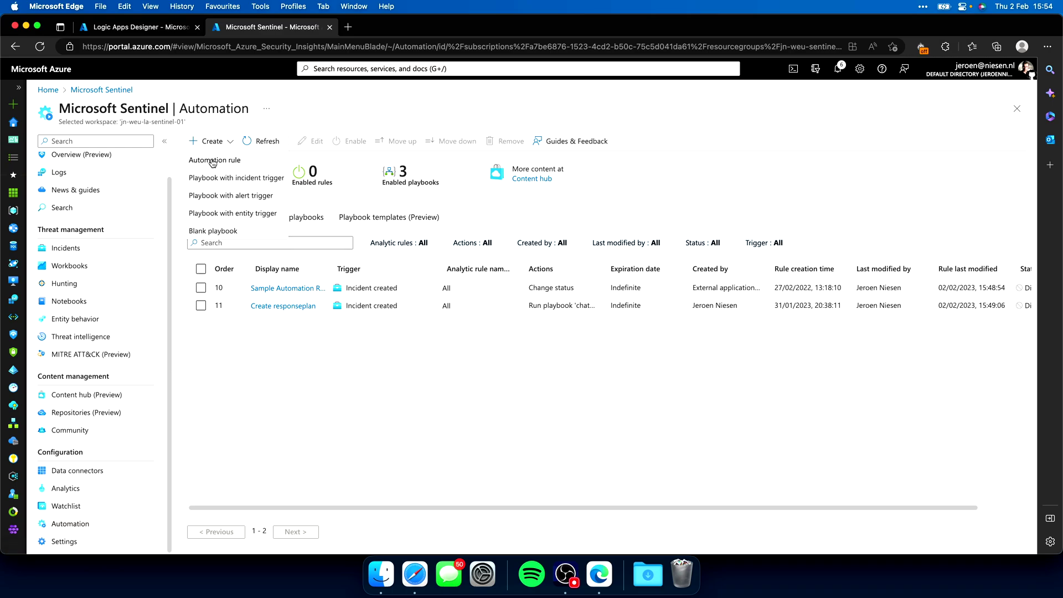
click(213, 164)
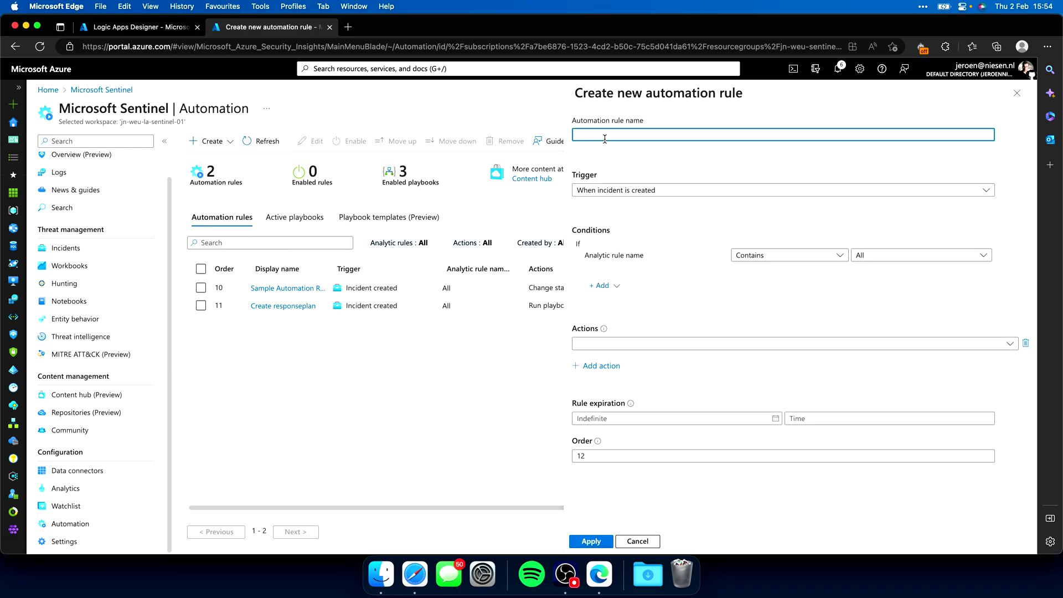
text(Add task)
Add a rule condition: incident Title Equals 'Demo tasks'
click(603, 285)
click(656, 305)
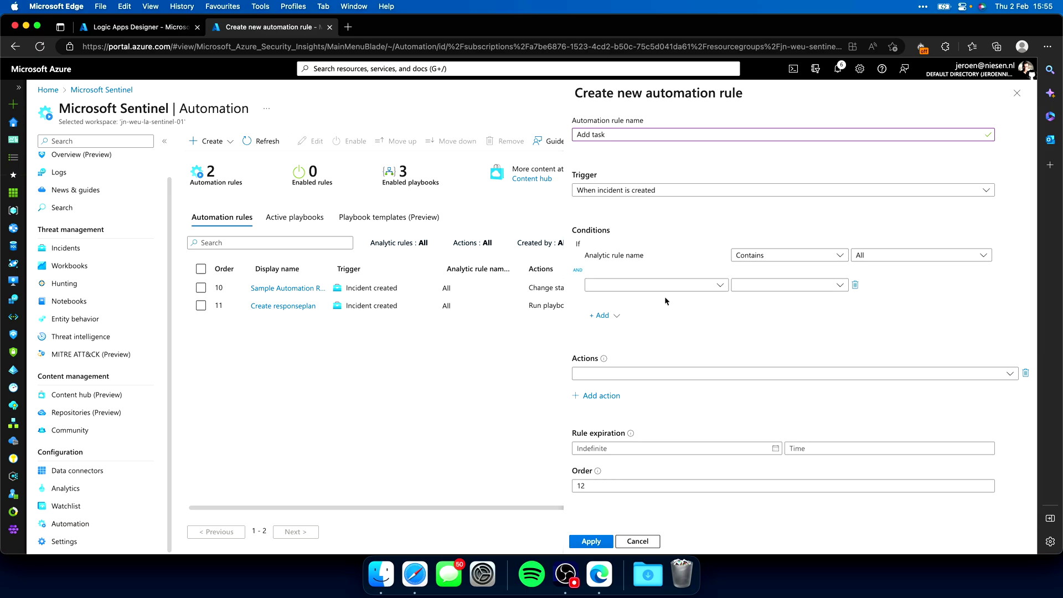
click(673, 285)
click(659, 339)
click(765, 286)
click(774, 298)
click(881, 284)
text(Demo tasks)
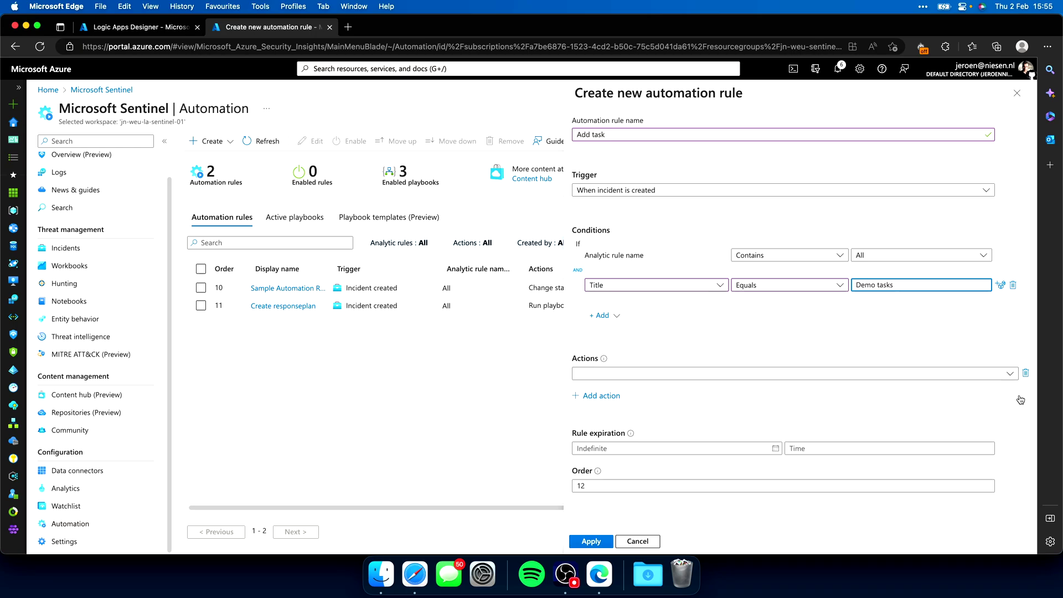
Set the action to add task 'A beatifull task' described 'Some description over here', and save
click(624, 377)
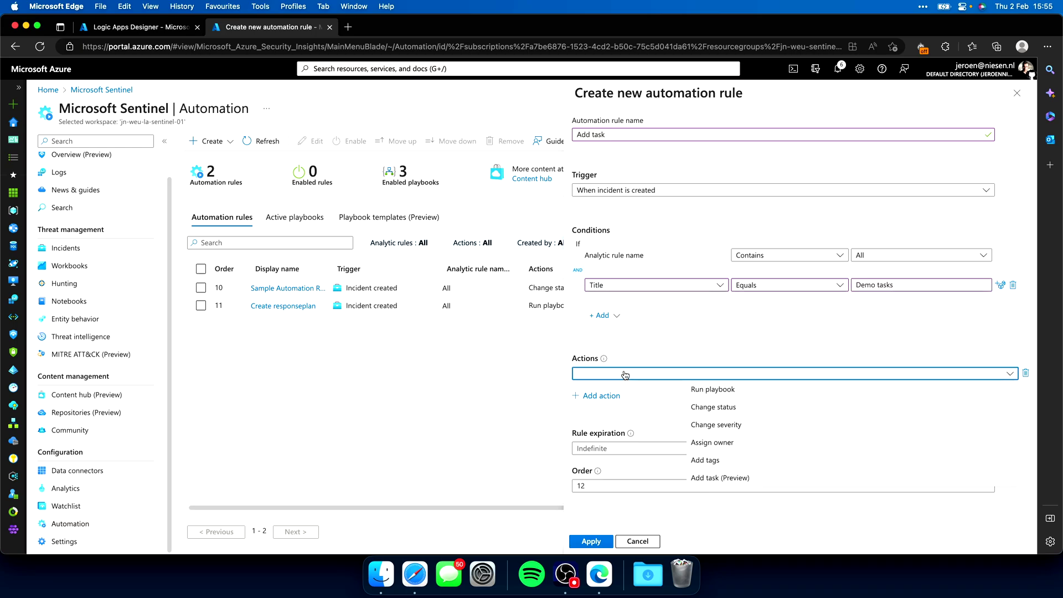
click(732, 477)
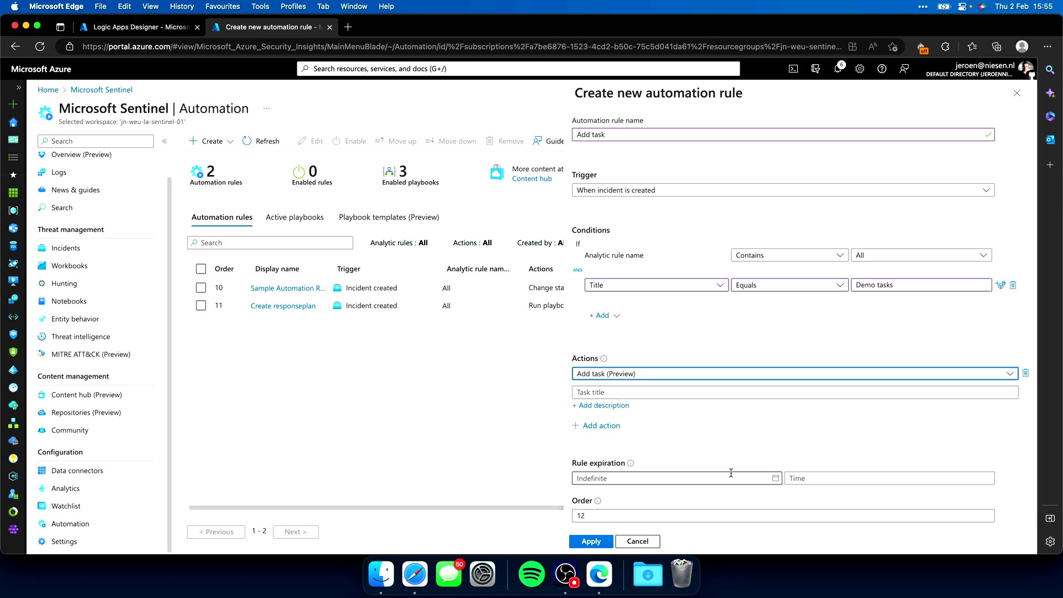
click(610, 390)
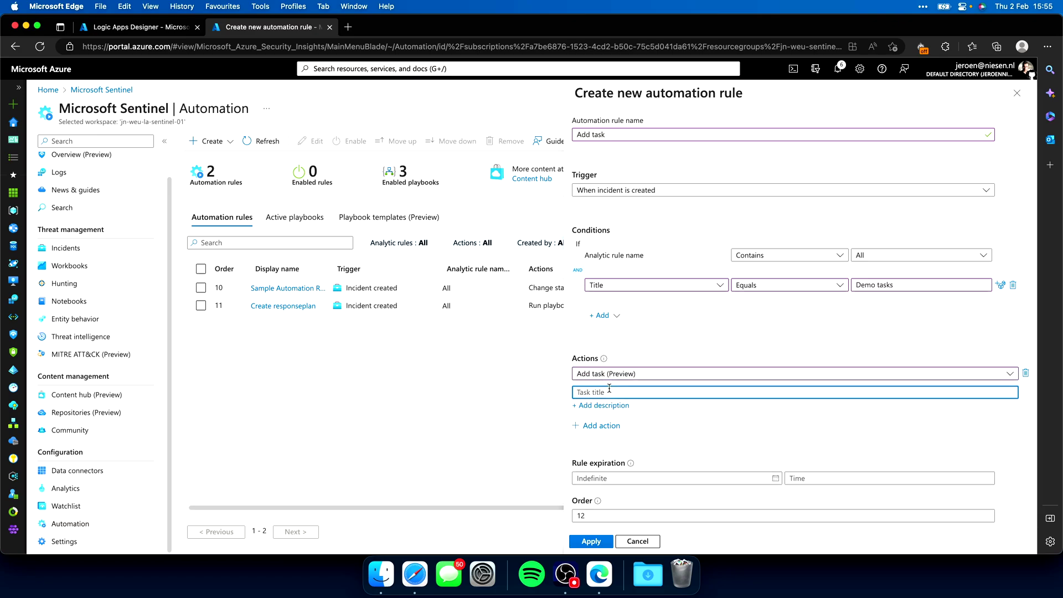
text(A beatifull task)
click(614, 406)
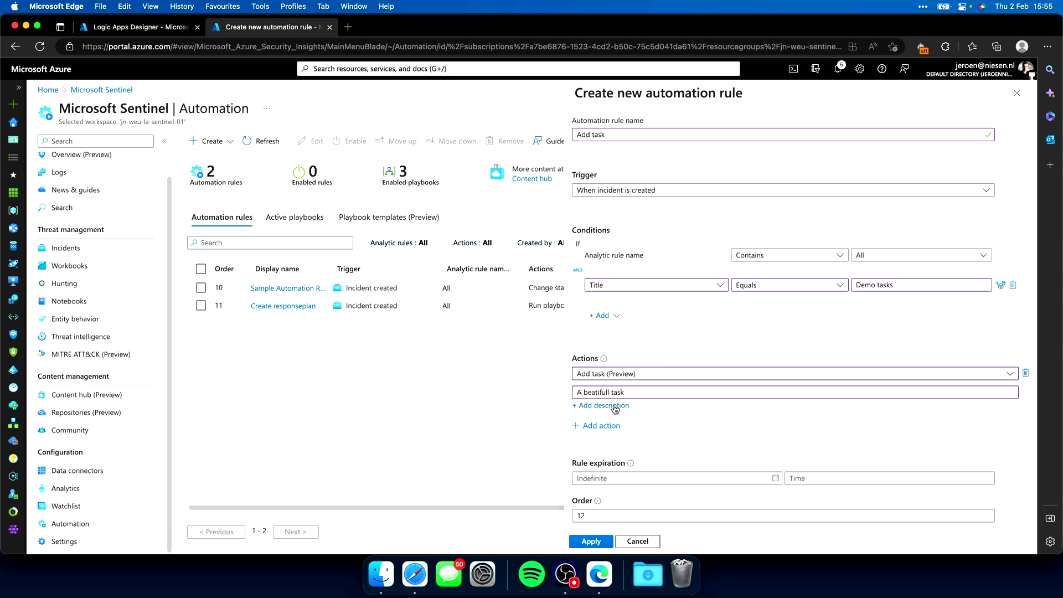
text(Some description over here)
click(591, 542)
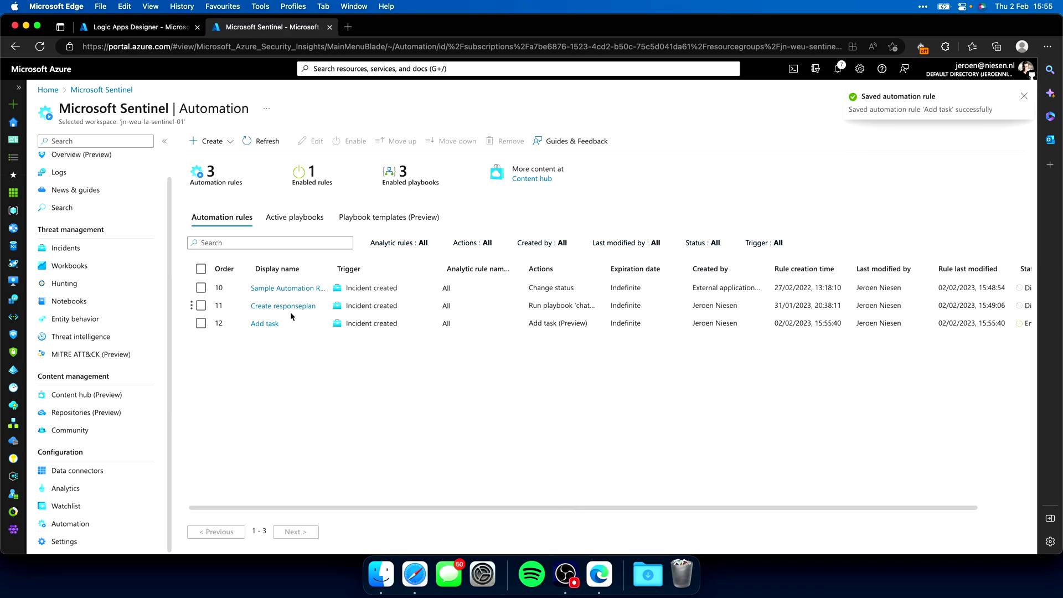
Create incident 'Demo tasks' with description 'Some description' and open incident 447's full page
click(266, 331)
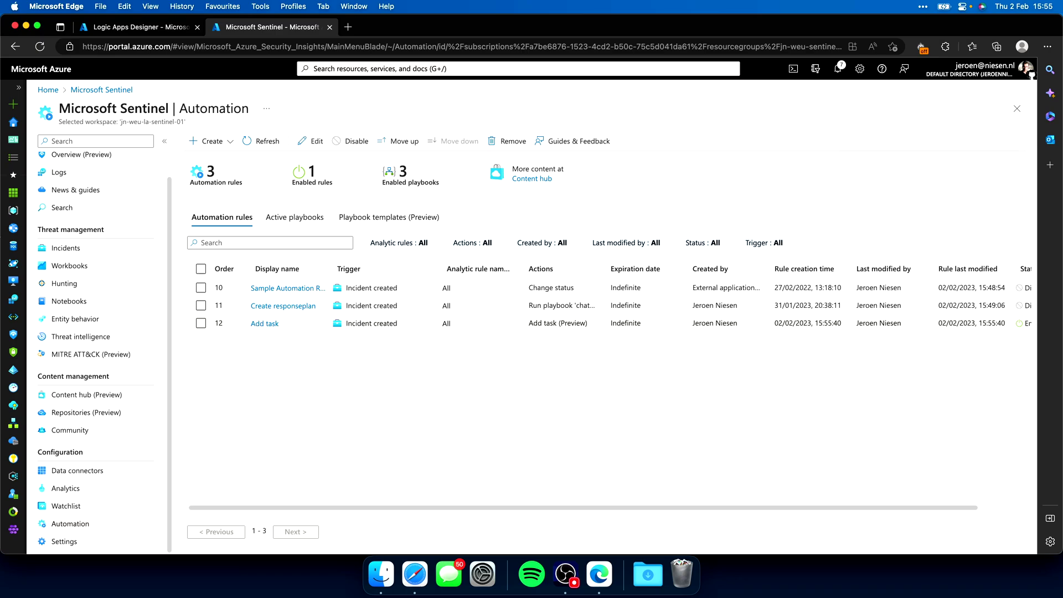
click(76, 253)
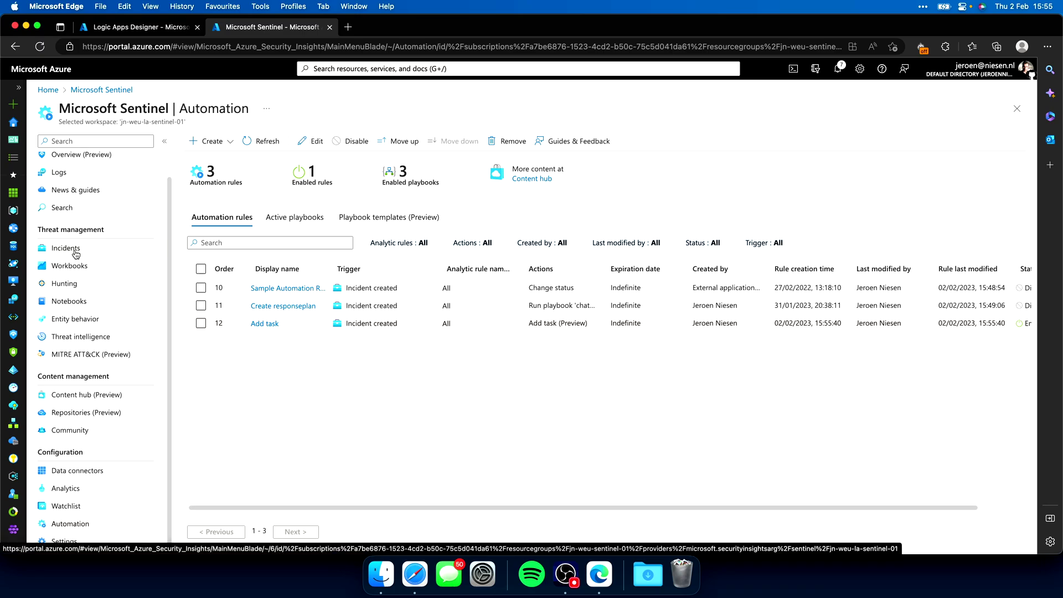
click(242, 142)
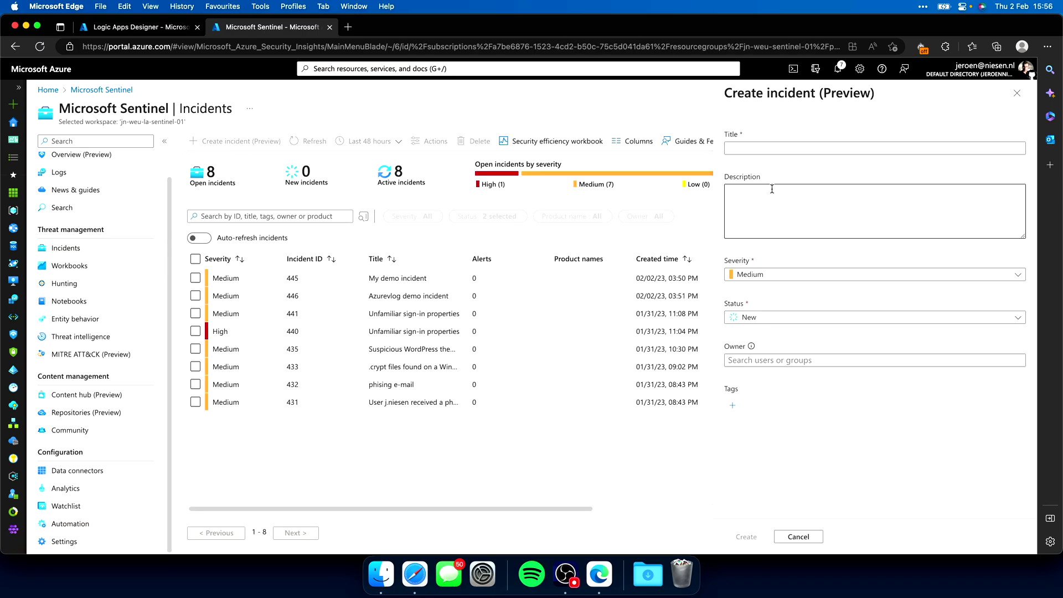
text(Demo tasks)
key(Tab)
text(Some description)
click(741, 537)
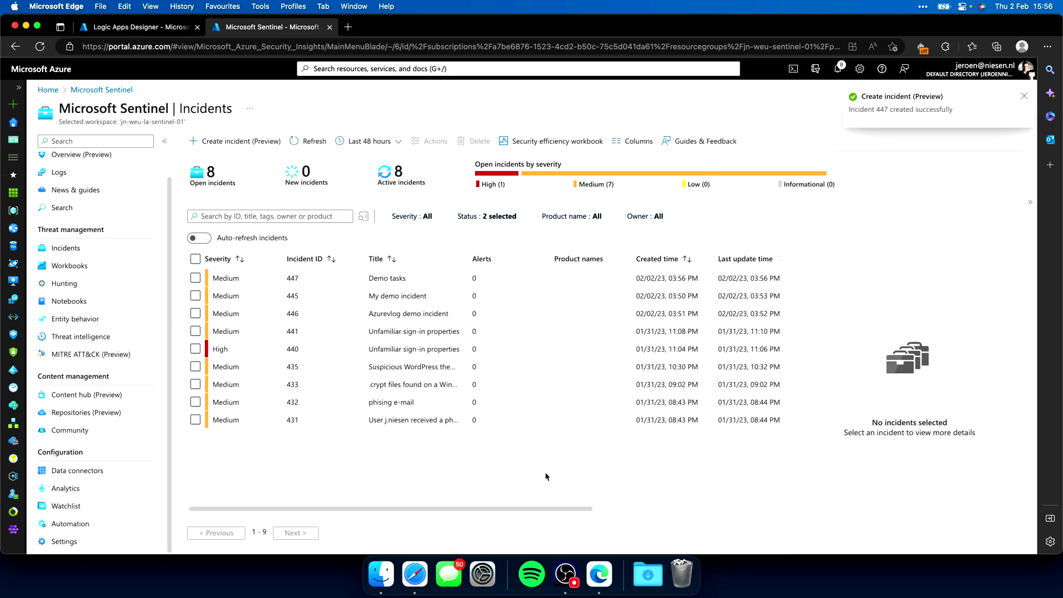
click(255, 278)
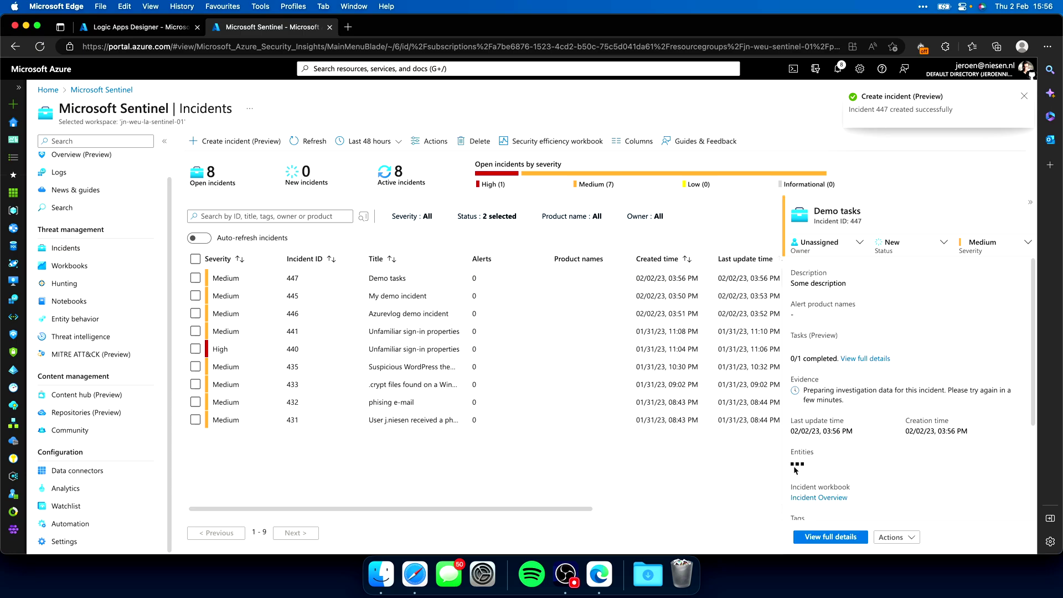
click(846, 537)
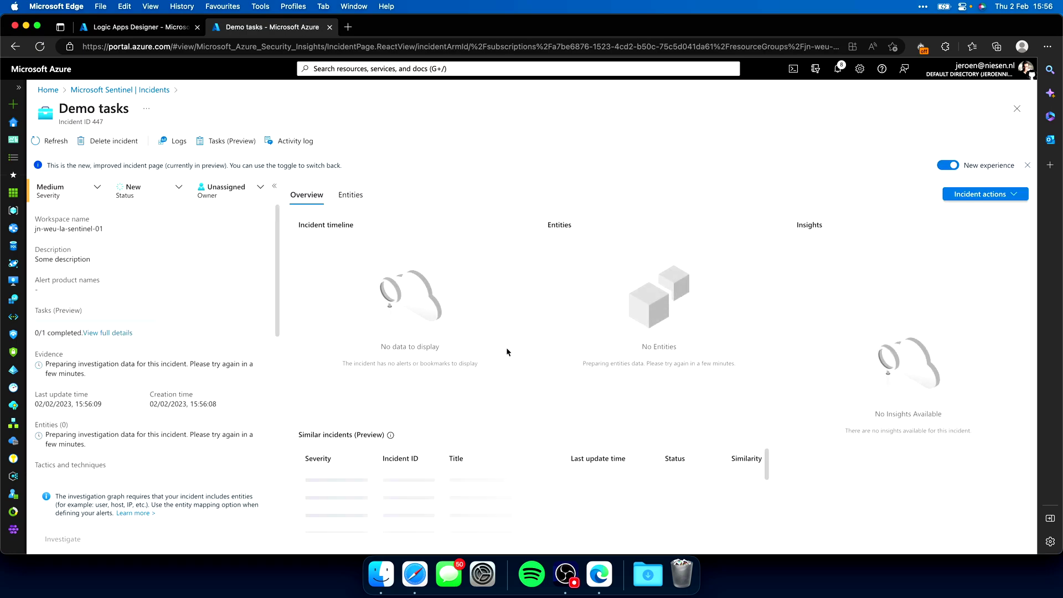
Check the incident's task list holding 'A beatifull task', then return to the chatgpt-sentinel playbook
click(233, 143)
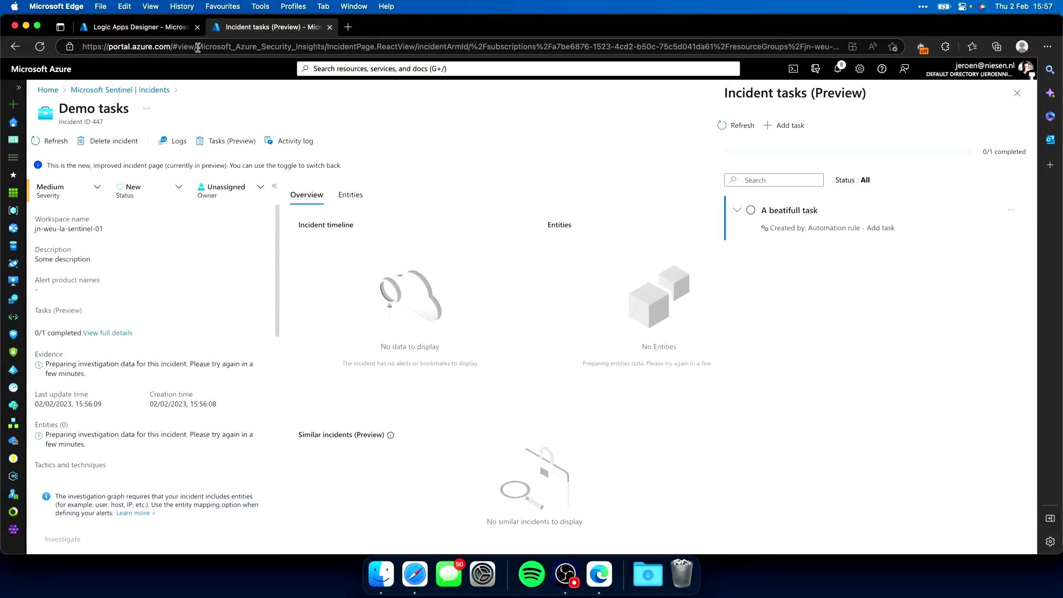
click(155, 29)
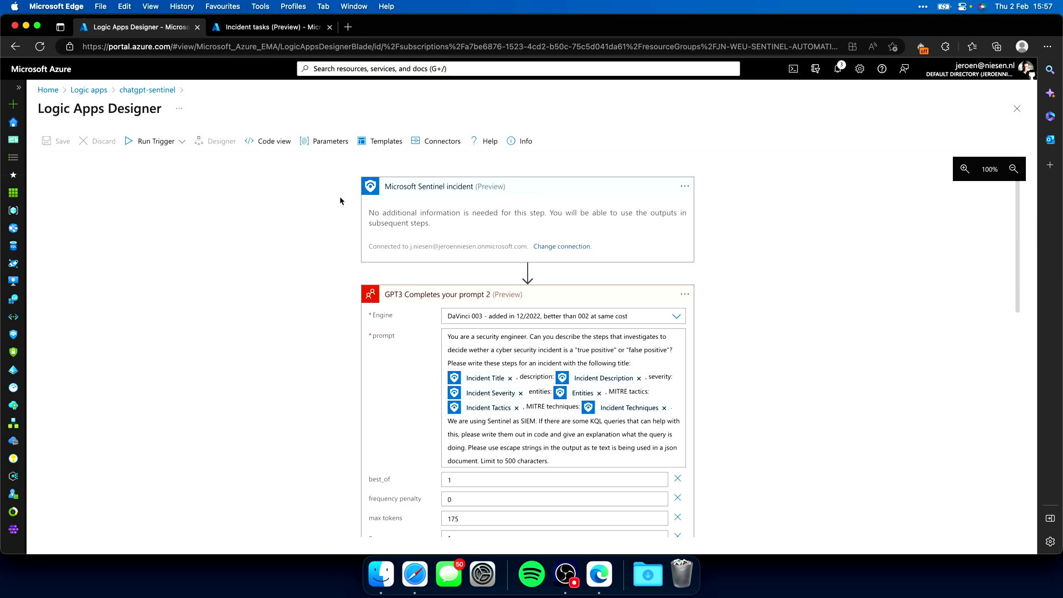
scroll(335, 197, down, 2)
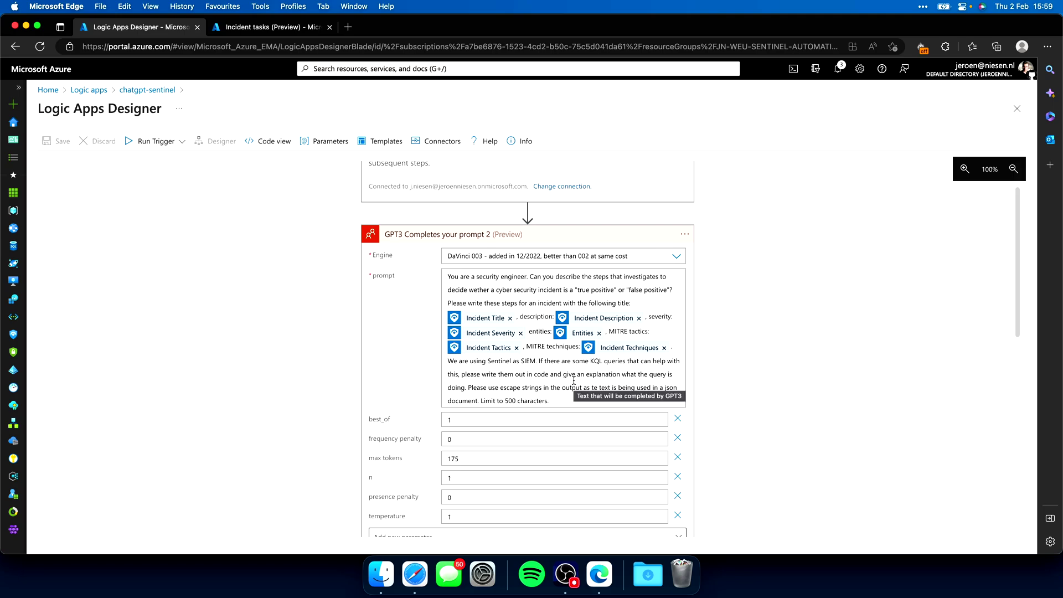
scroll(574, 381, down, 15)
scroll(533, 336, up, 1)
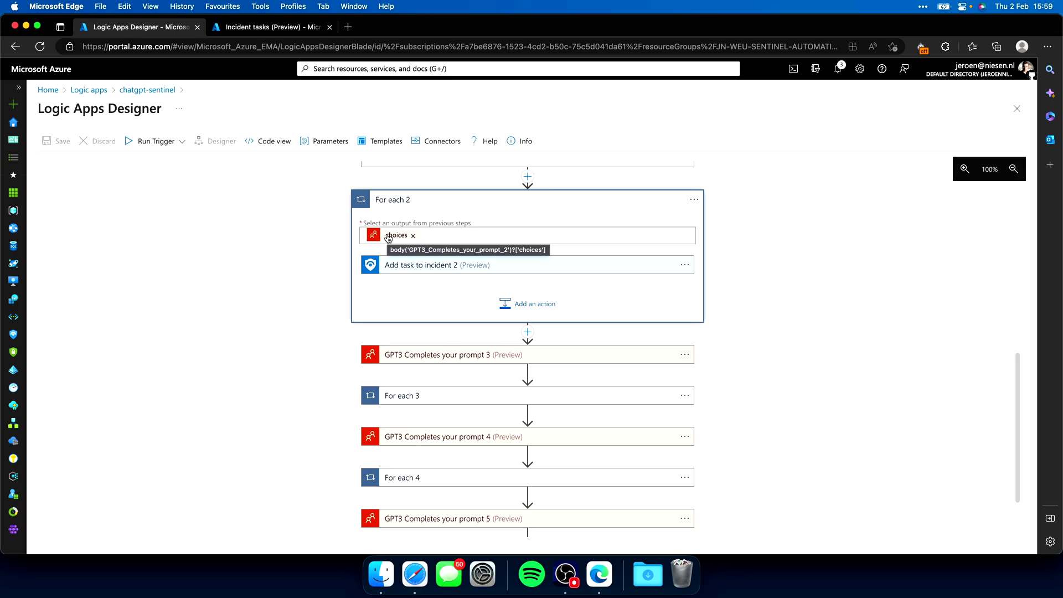
Expand the Triage task settings, the containment GPT3 prompt and the Contain task in For each 3
click(414, 267)
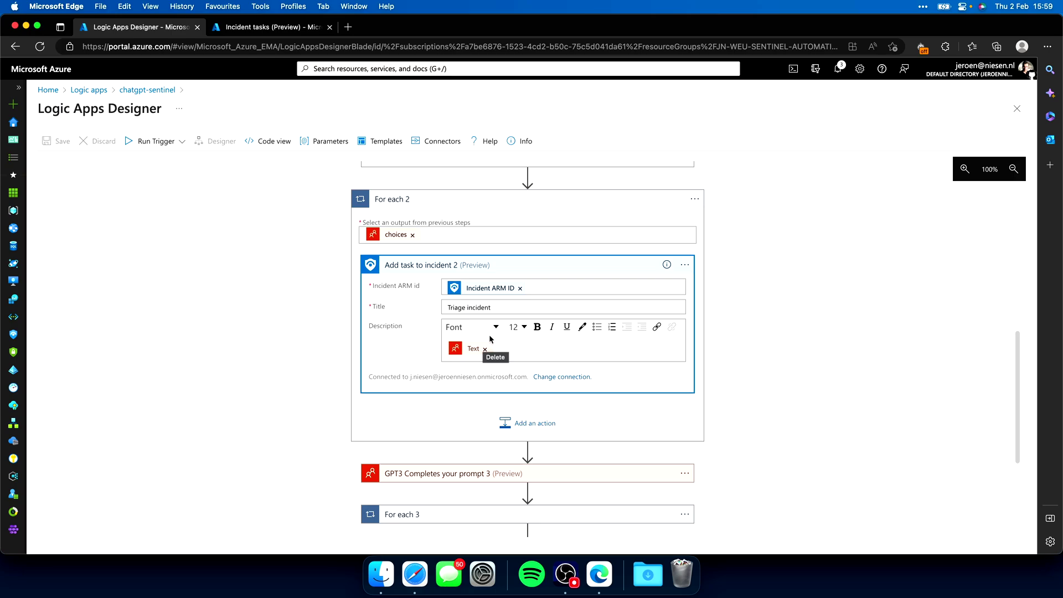
scroll(414, 330, down, 5)
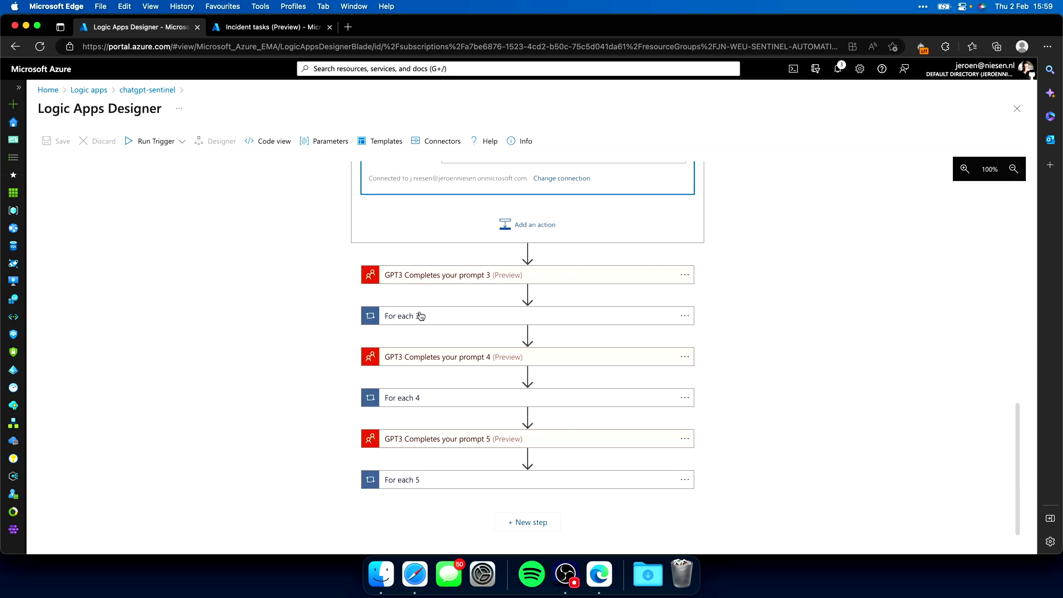
click(443, 278)
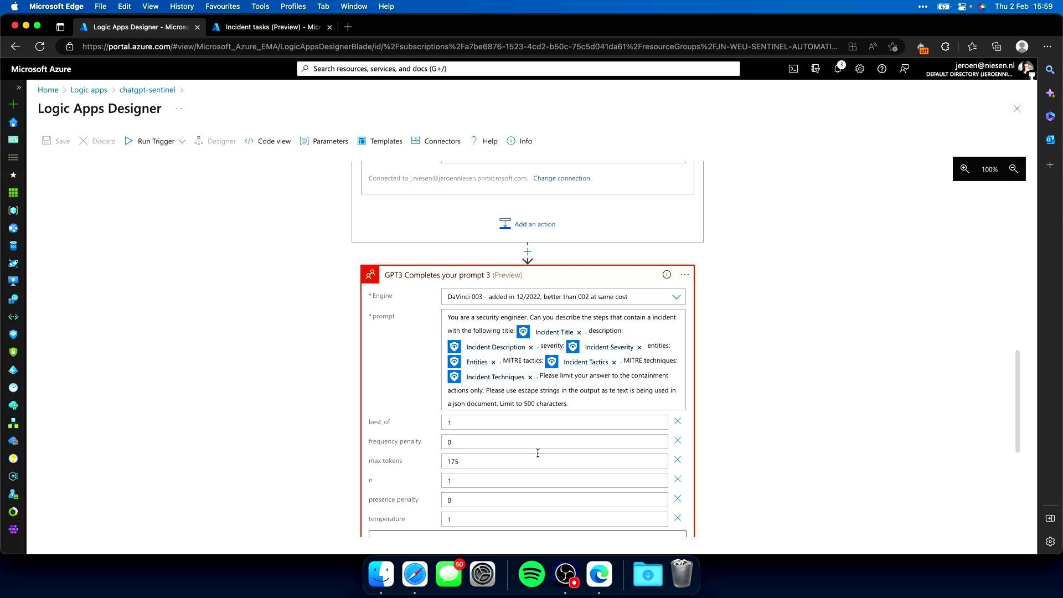
scroll(567, 411, down, 10)
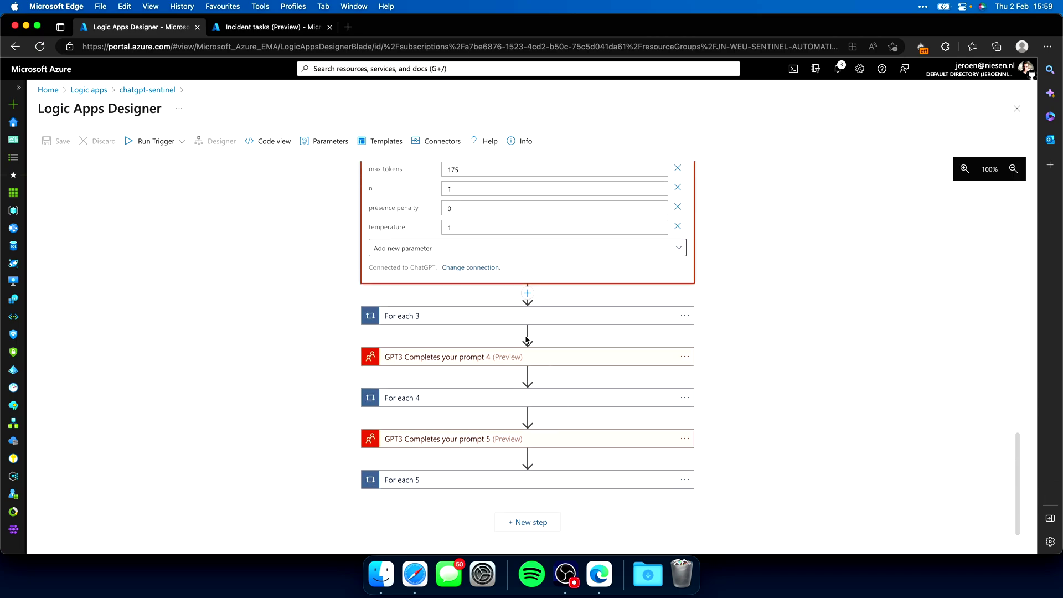
click(502, 317)
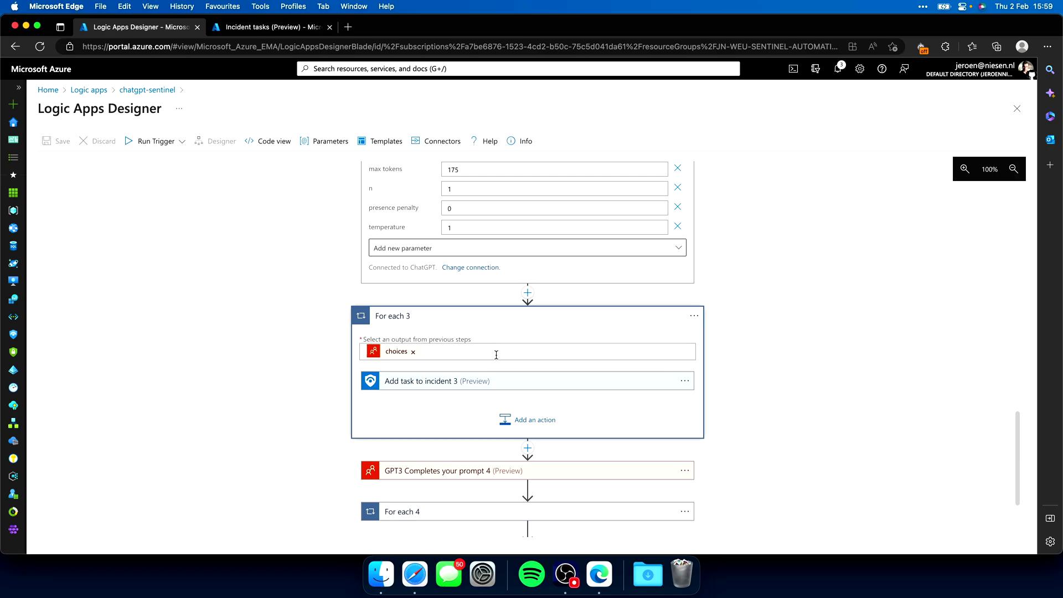
click(474, 381)
Open the mitigation GPT3 prompt and expand For each 4 with the Mitigate task
scroll(479, 461, down, 8)
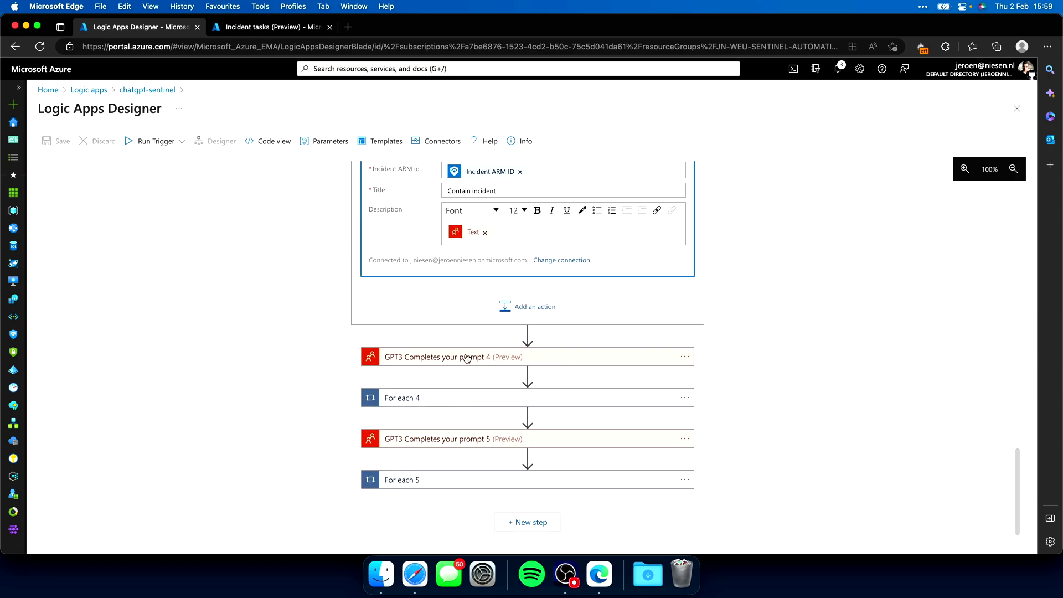
click(467, 359)
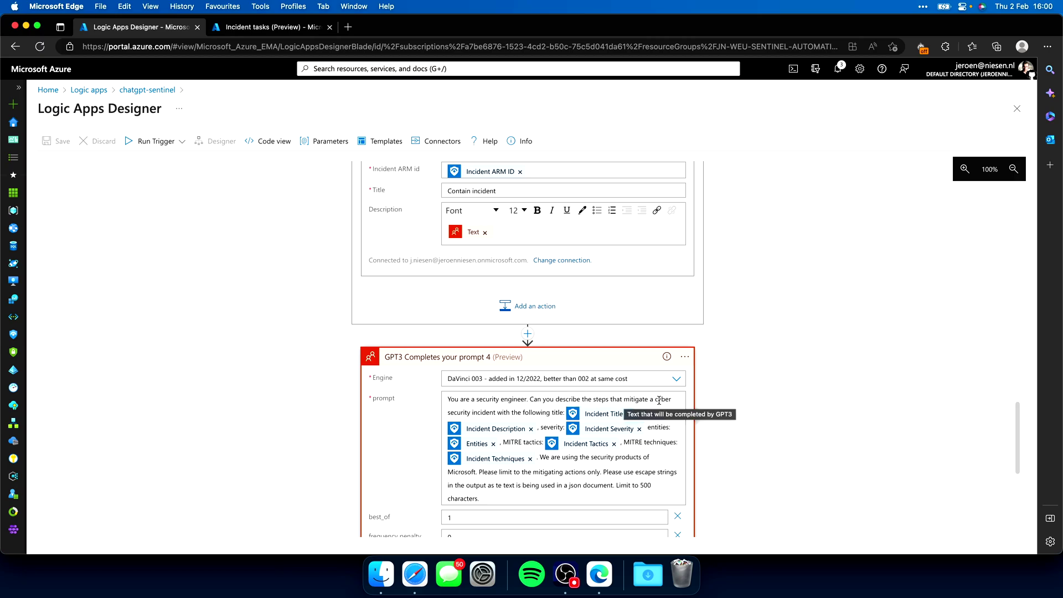
scroll(548, 406, down, 1)
scroll(547, 406, down, 10)
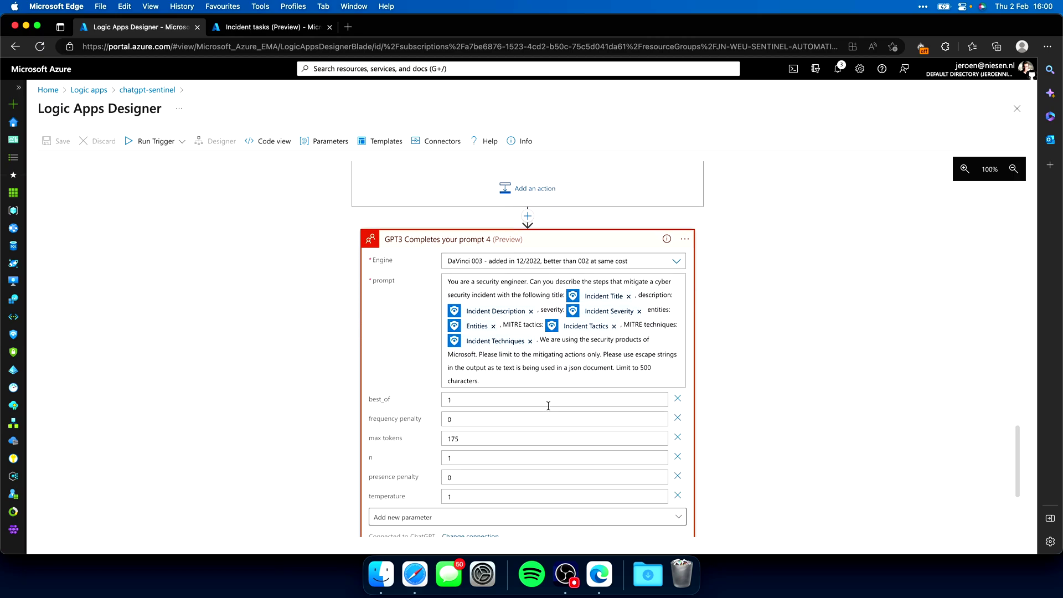
click(545, 399)
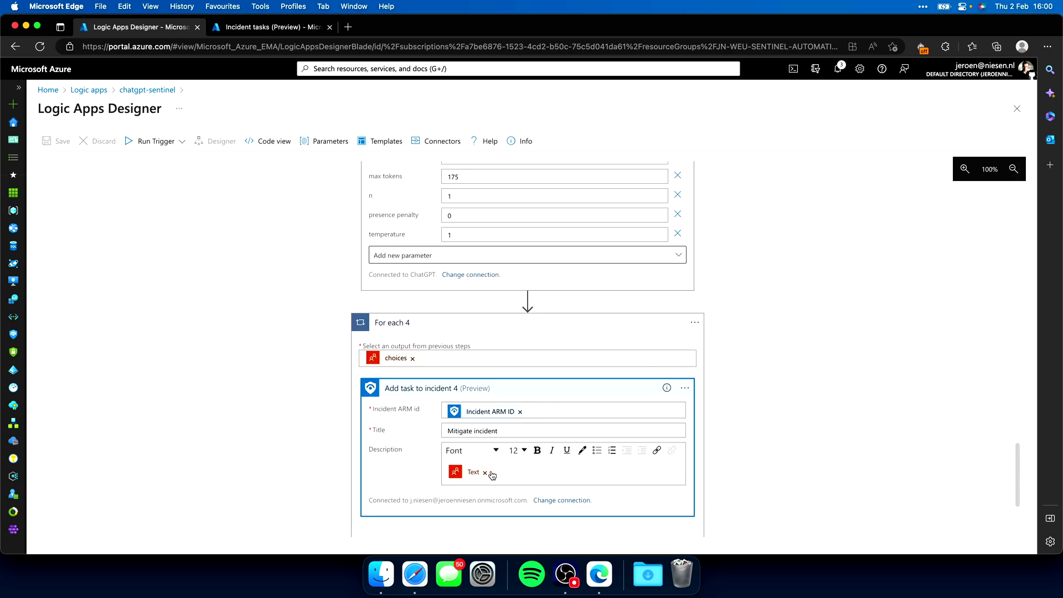
Open the recovery GPT3 prompt and the Recover from incident task inside For each 5
scroll(483, 476, down, 5)
scroll(477, 460, down, 2)
click(466, 439)
scroll(462, 440, down, 4)
scroll(461, 441, down, 1)
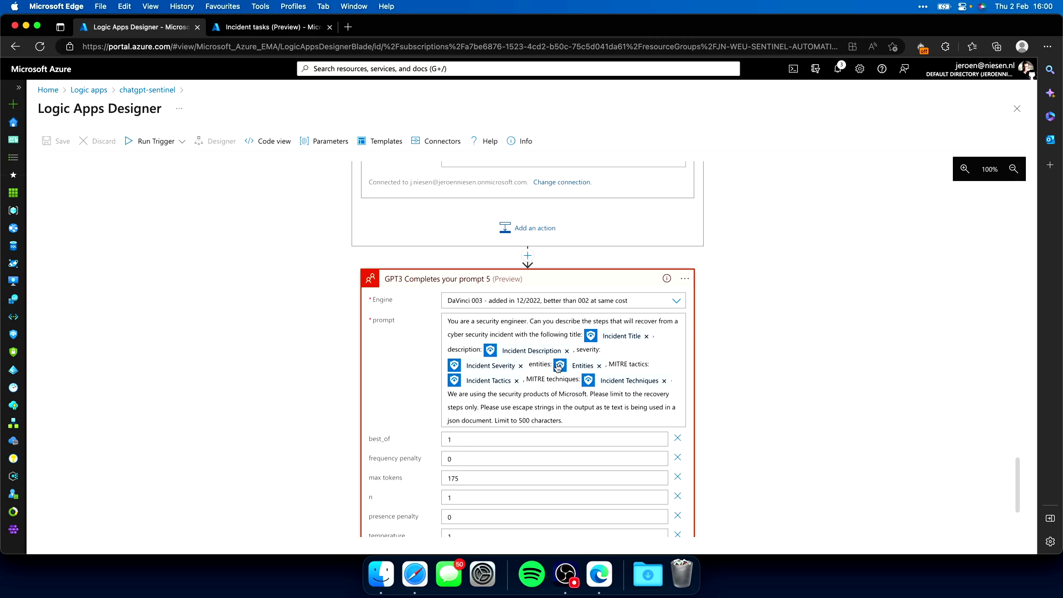
scroll(557, 368, down, 8)
click(438, 480)
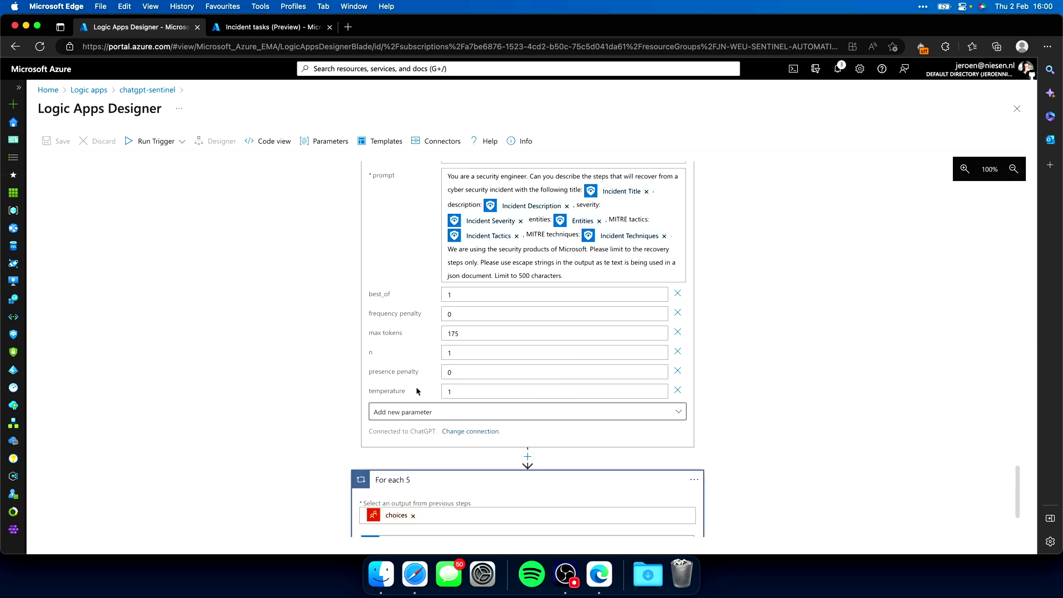
click(444, 436)
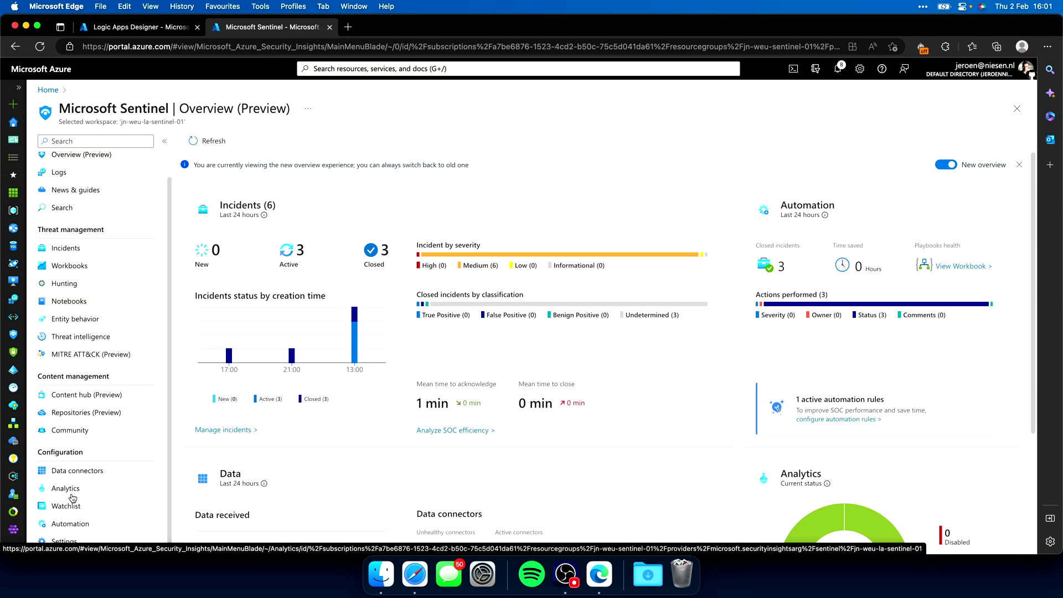
Set the Create responseplan automation rule to Enabled, save it, and go to Incidents
click(71, 523)
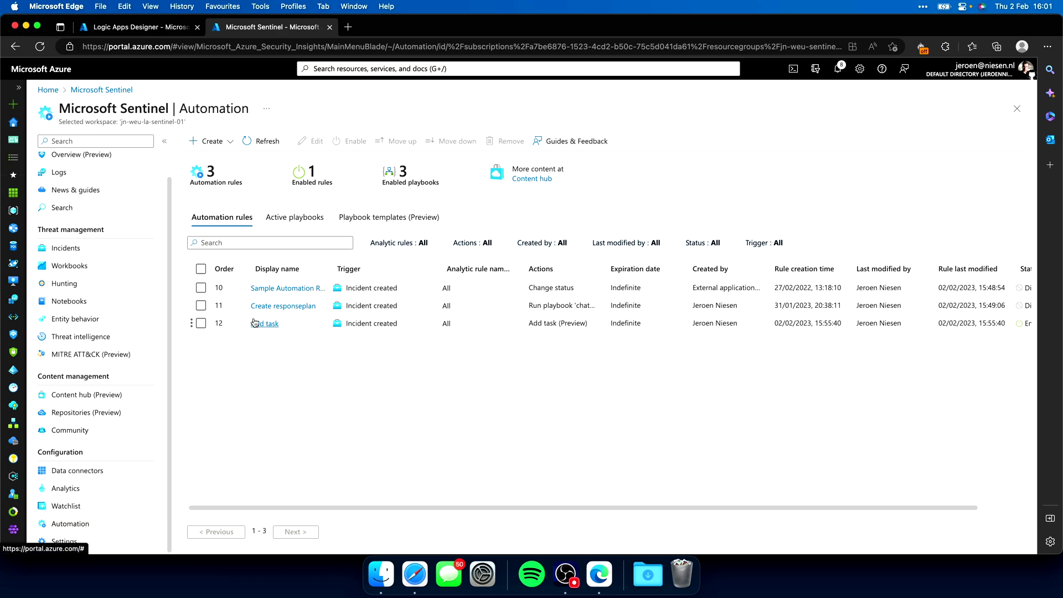
click(299, 307)
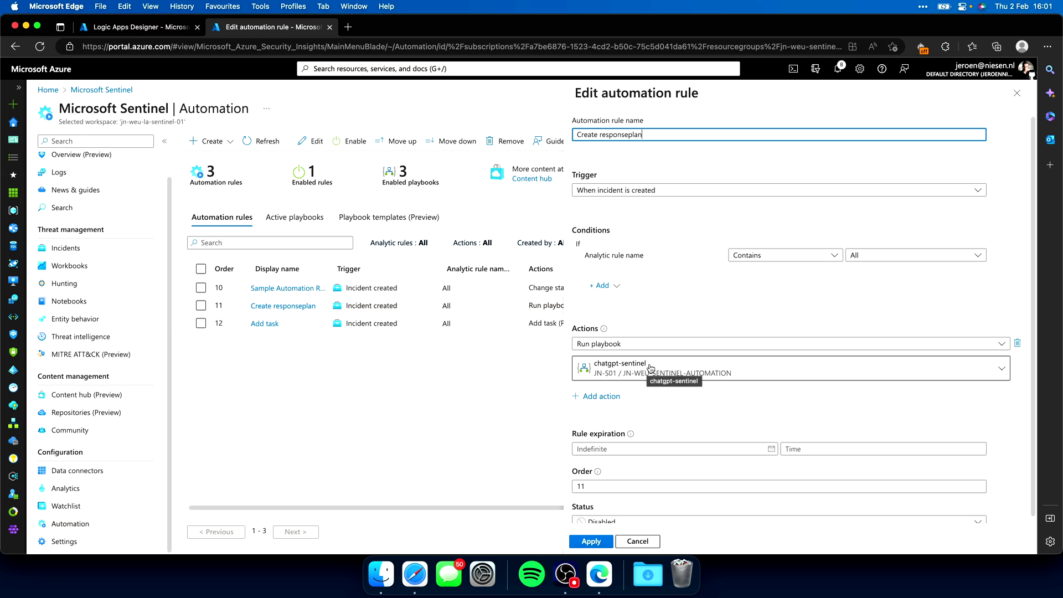
click(116, 25)
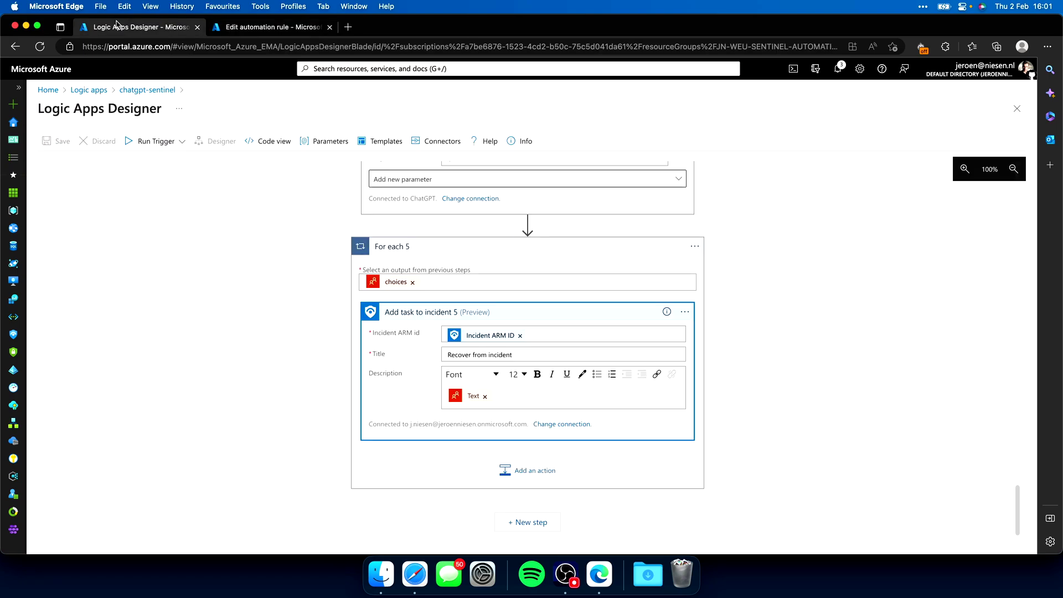
click(279, 32)
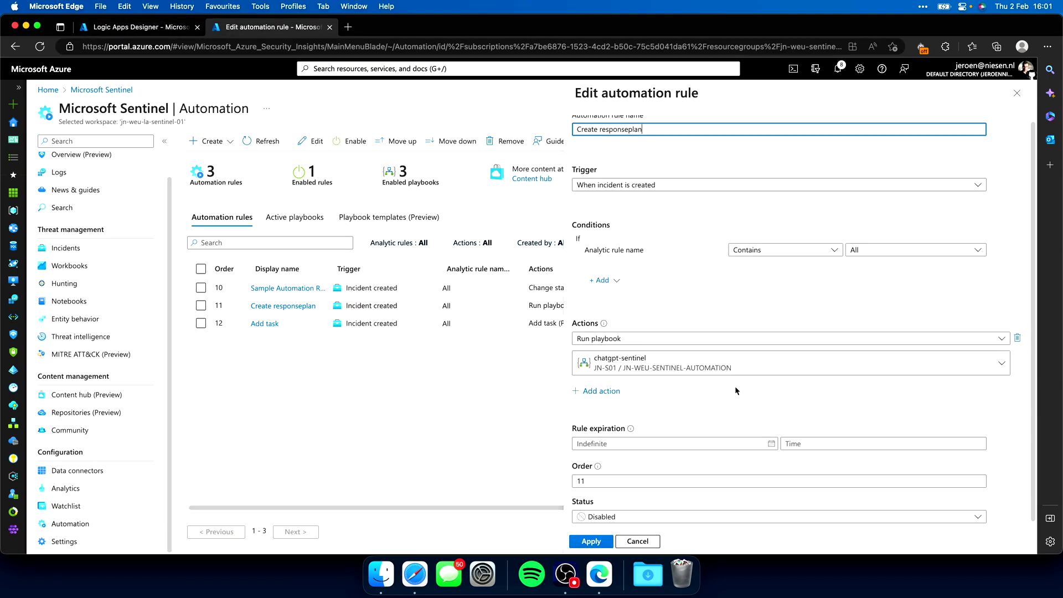
click(618, 516)
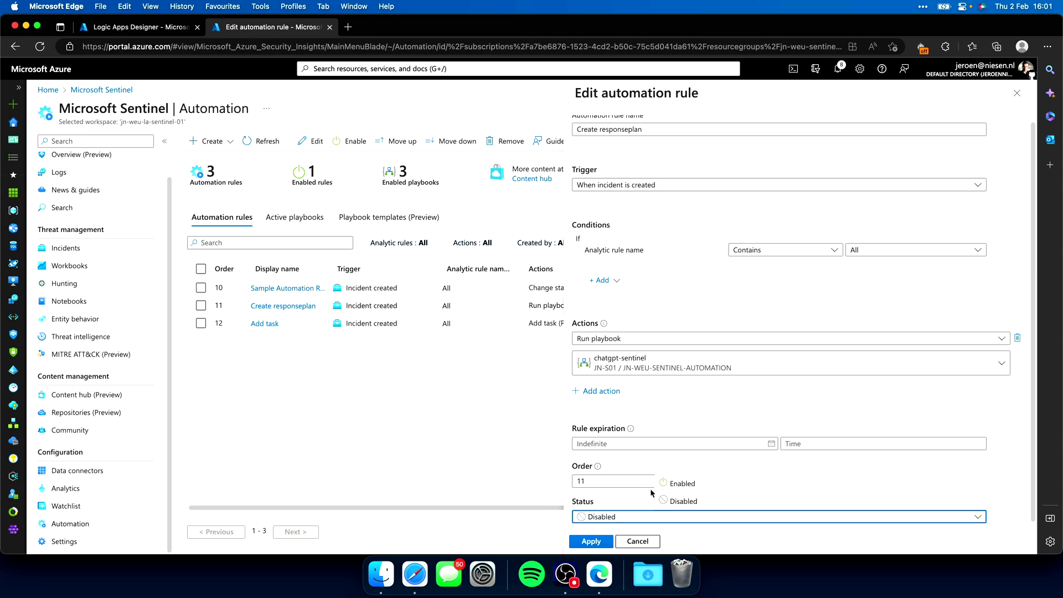
click(595, 540)
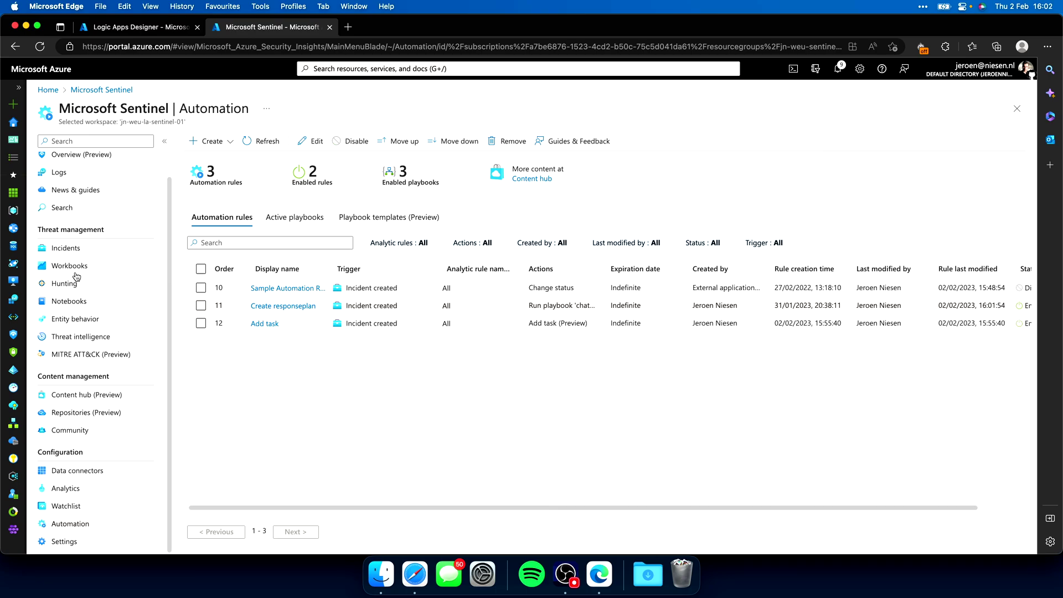
click(87, 250)
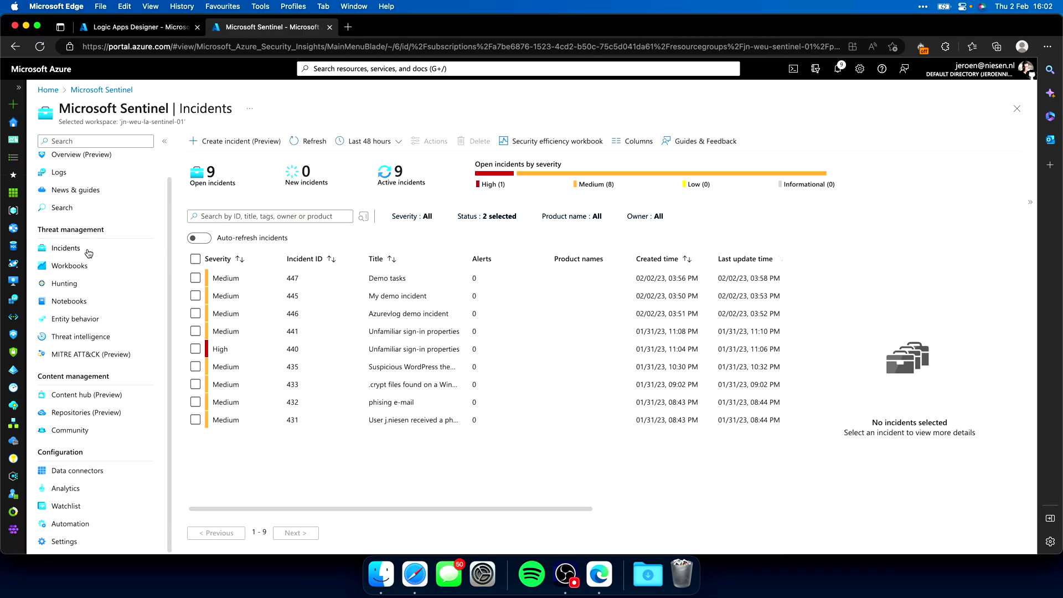
Start a new incident titled 'Unfamiliar sign-in properties' with a sign-in description naming the user's e-mail
click(262, 146)
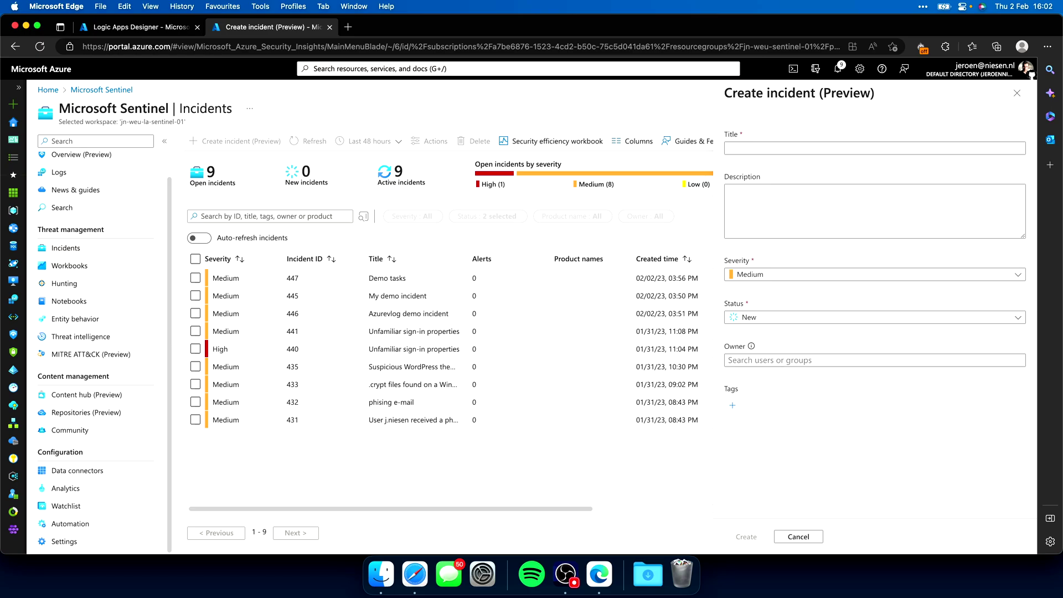
click(760, 150)
text(Unfamiliar sign-in properties)
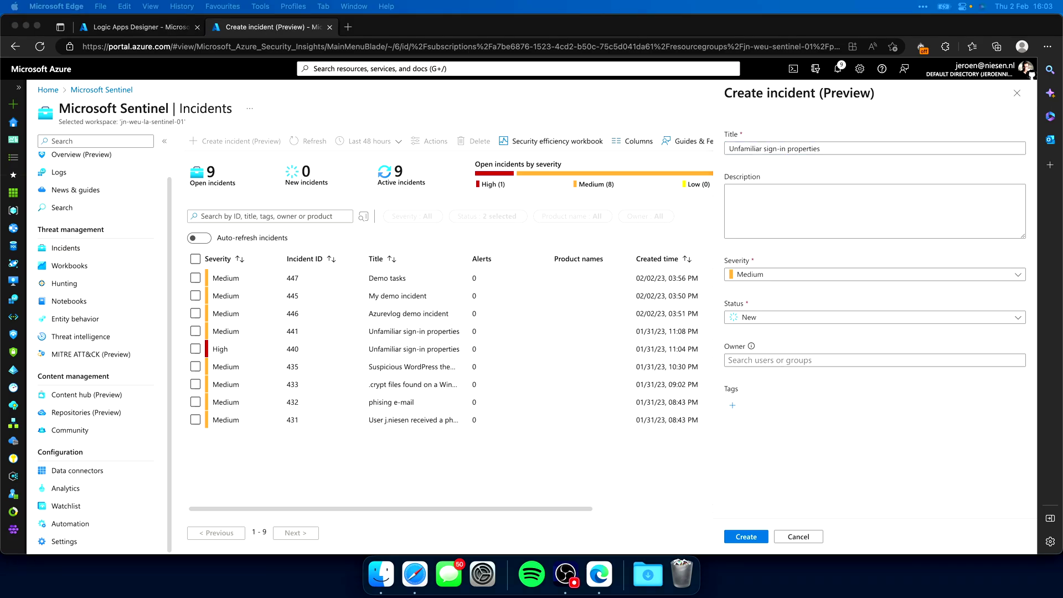
click(881, 221)
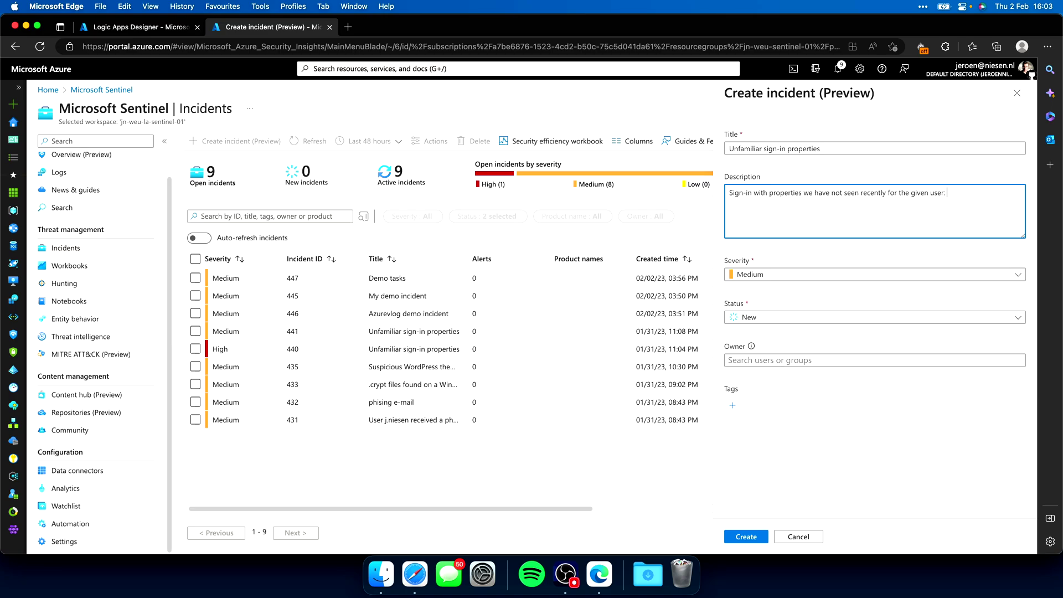
Set severity to High, create the incident, and open incident 448's summary
click(775, 275)
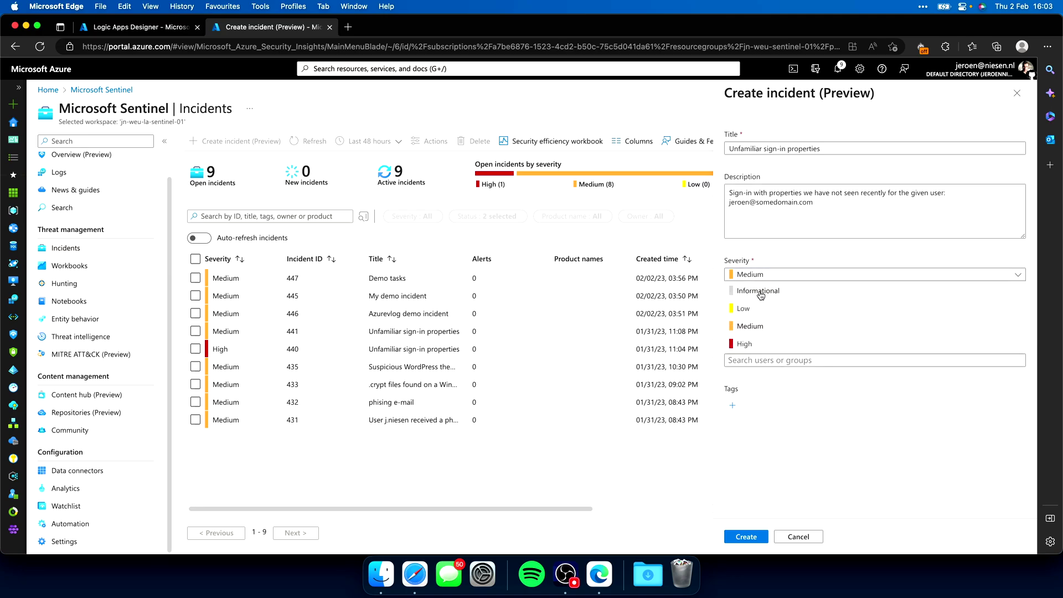
click(765, 342)
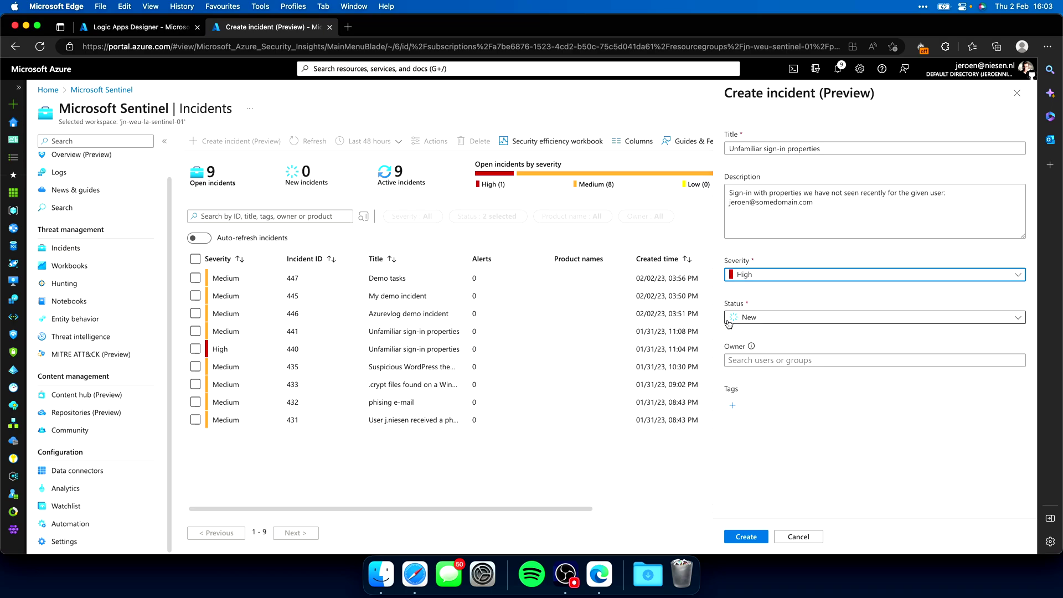
click(748, 536)
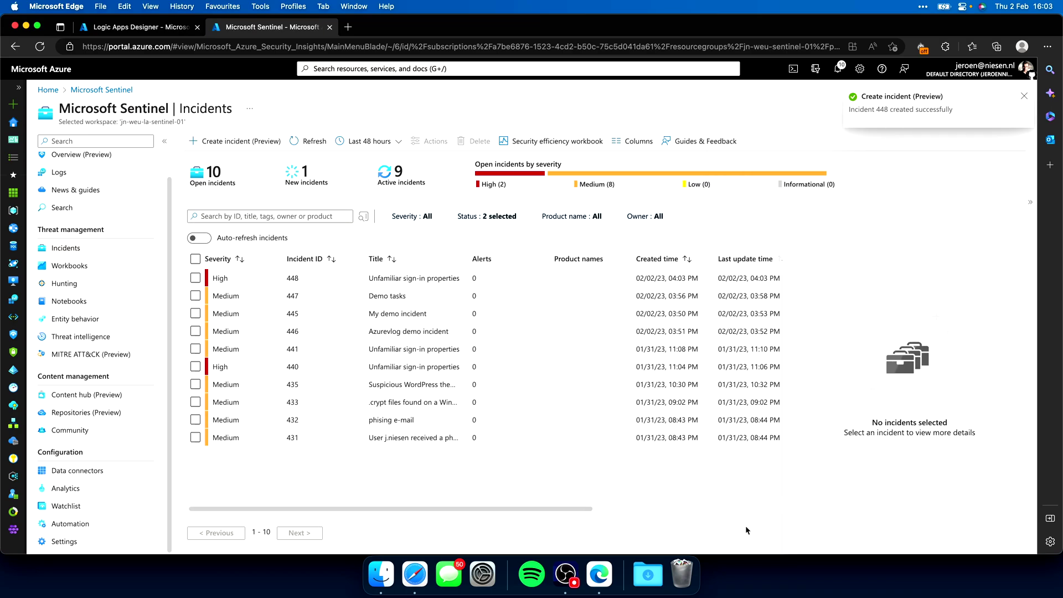
click(324, 280)
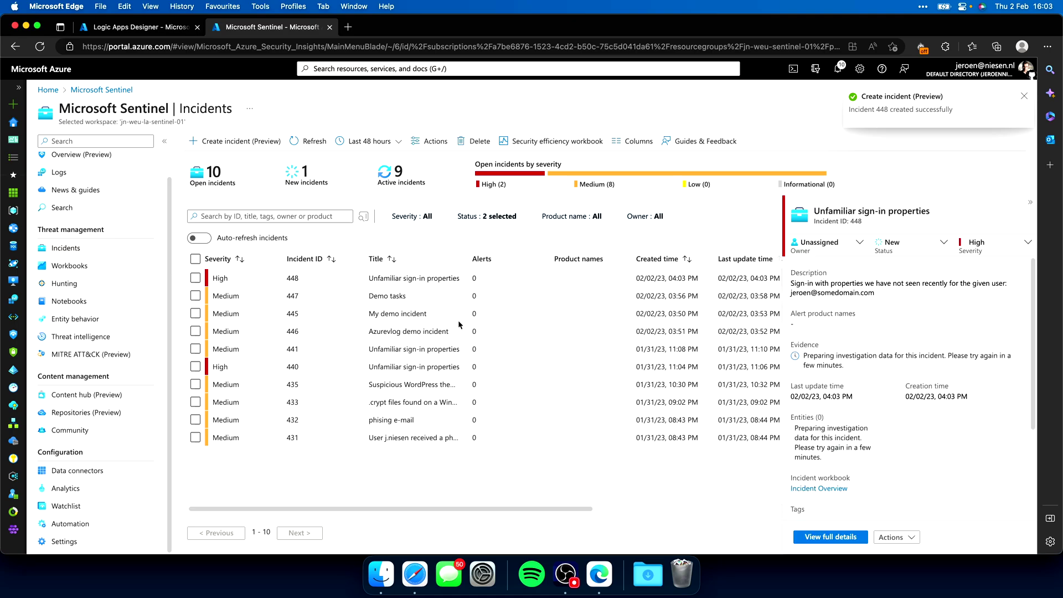
Open incident 448's full page and tasks, refresh until Triage and Contain appear, and expand Triage
click(816, 538)
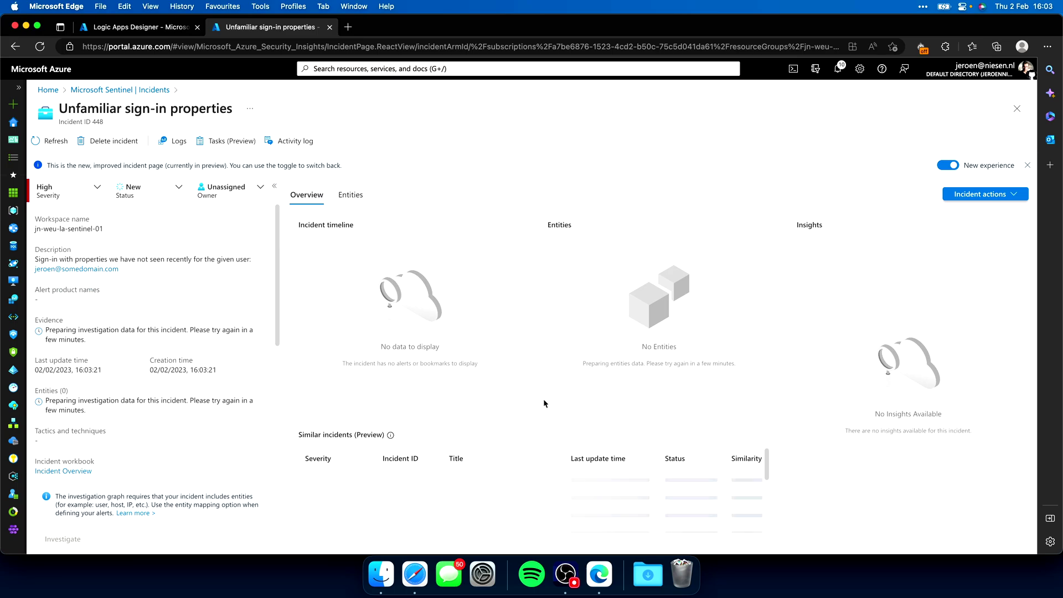
click(218, 147)
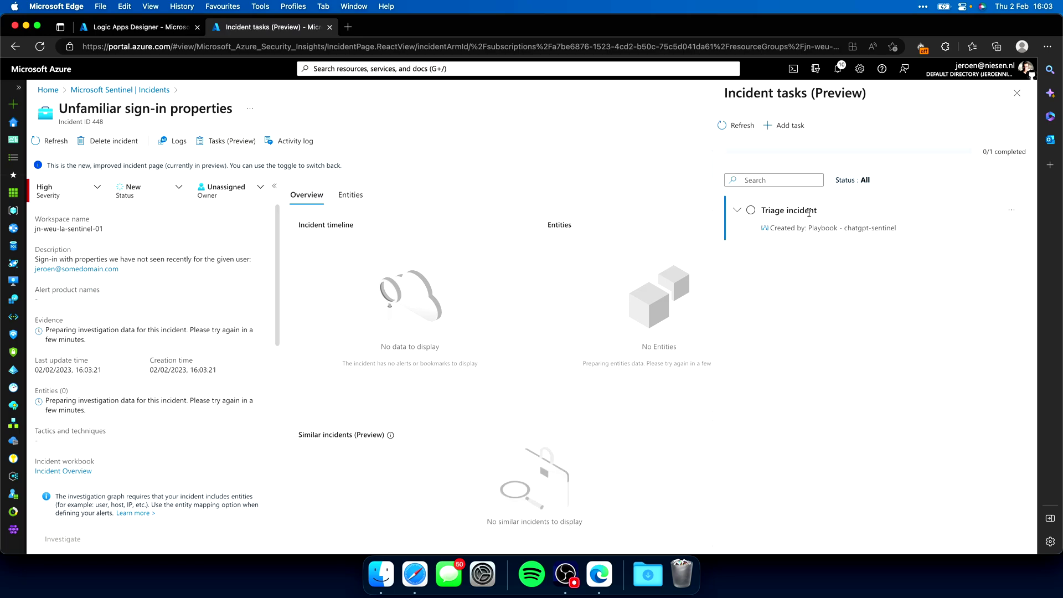
click(733, 125)
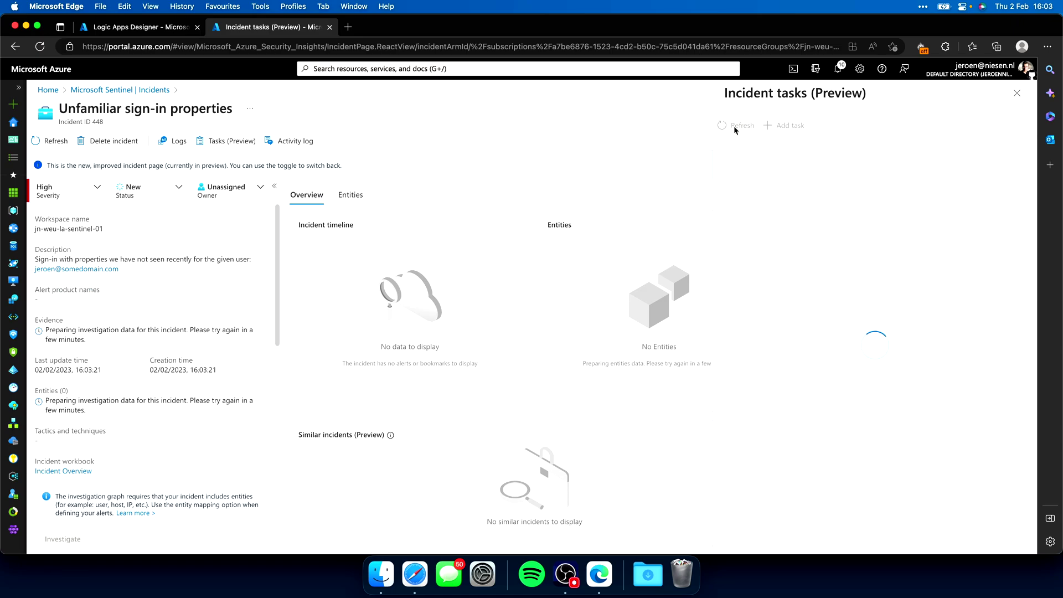
click(733, 125)
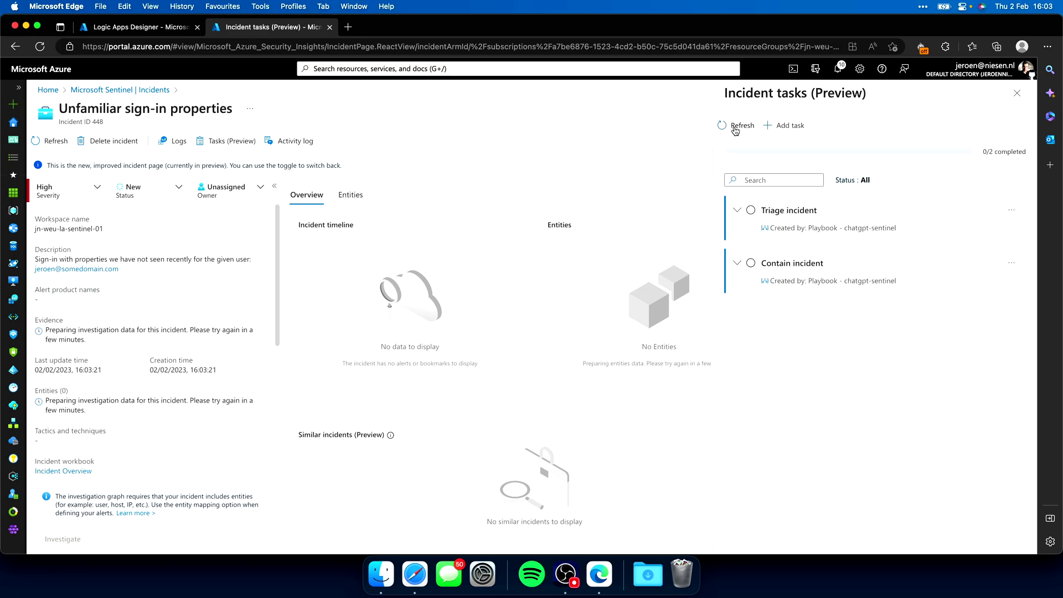
click(735, 129)
click(738, 211)
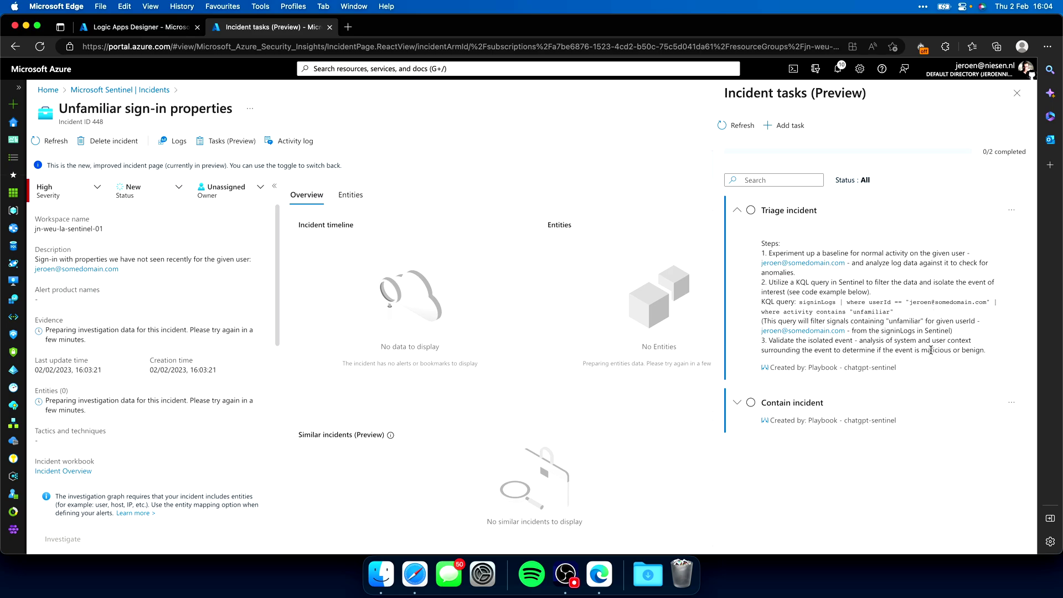
Refresh the incident tasks and expand Contain incident to read its steps
click(733, 122)
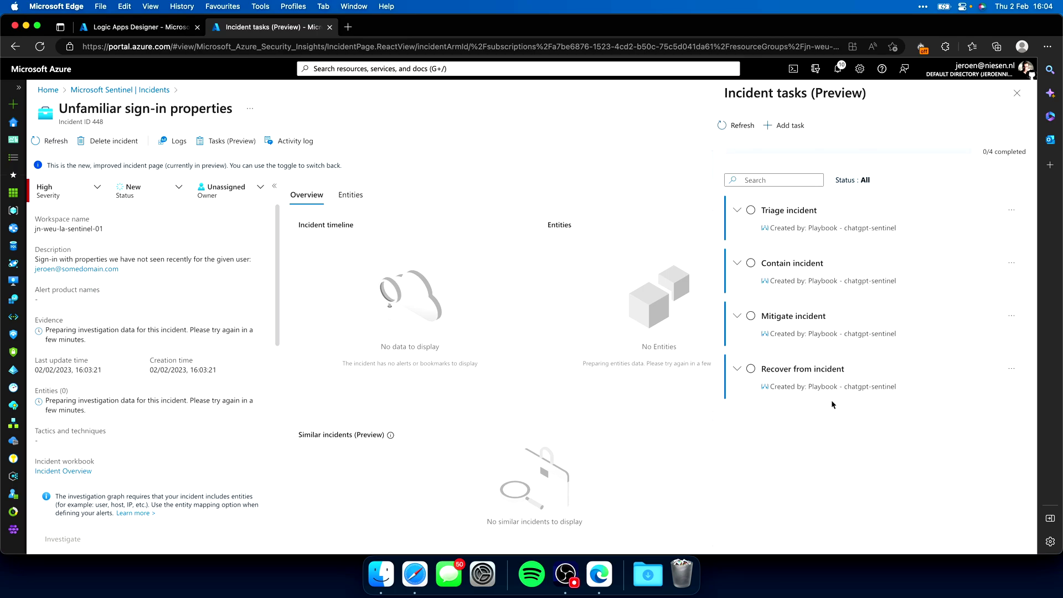
click(737, 262)
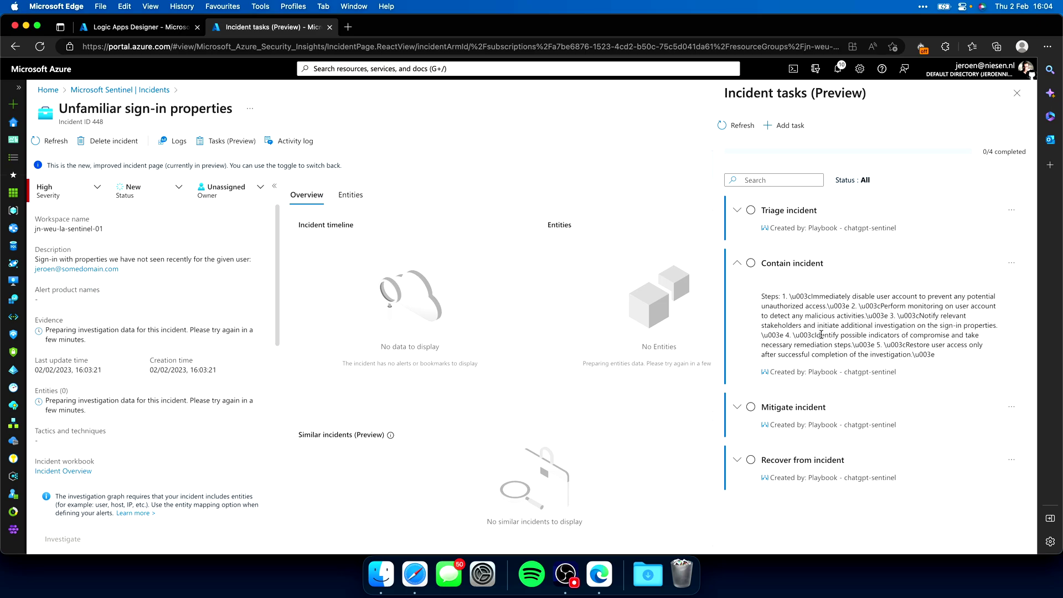
drag(862, 296, 804, 304)
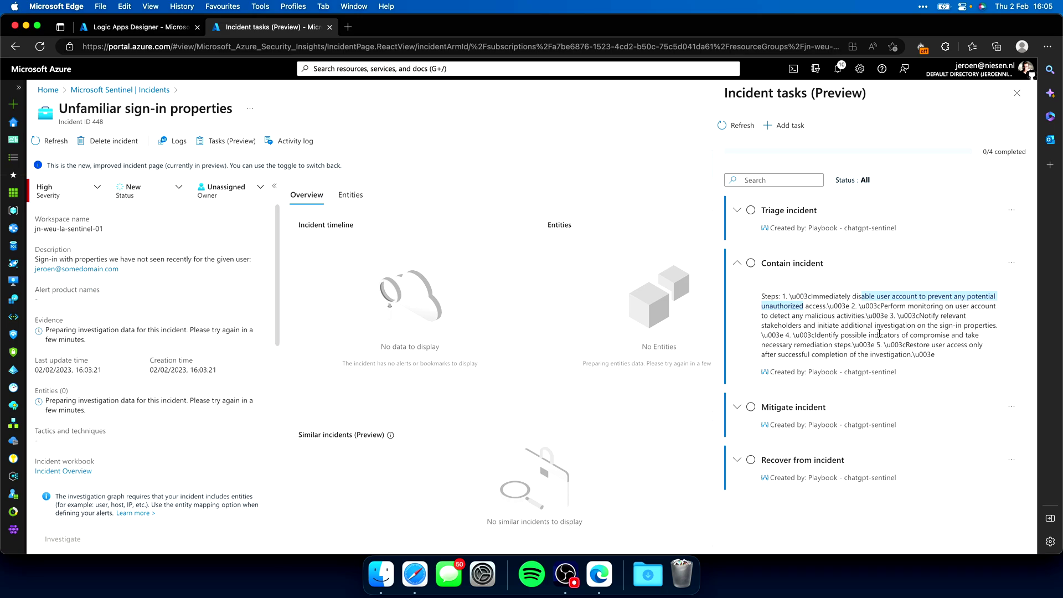
Expand the Mitigate incident and Recover from incident tasks and read through their steps
click(737, 407)
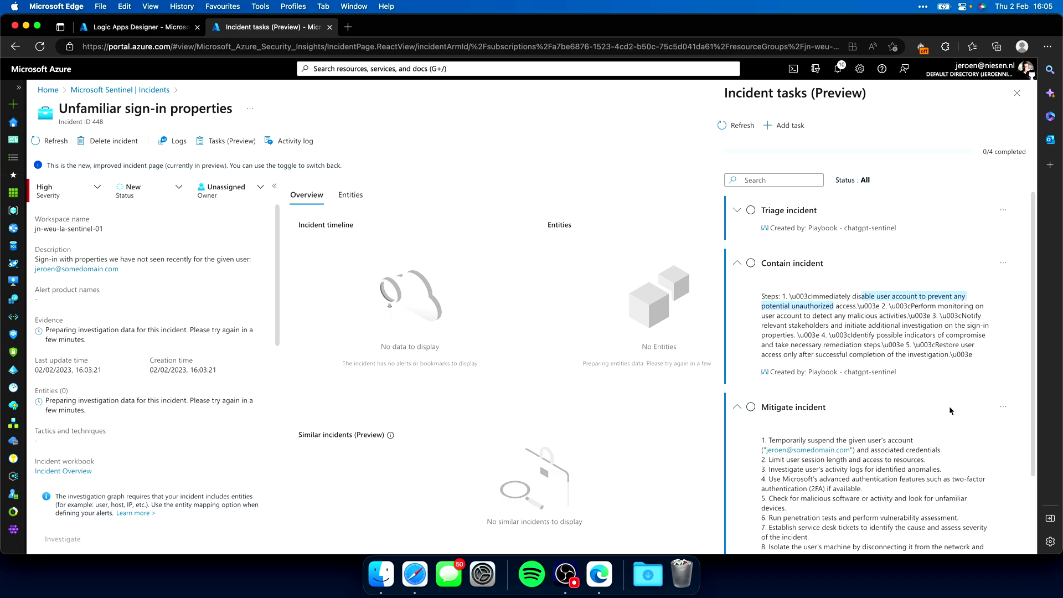
scroll(956, 401, down, 3)
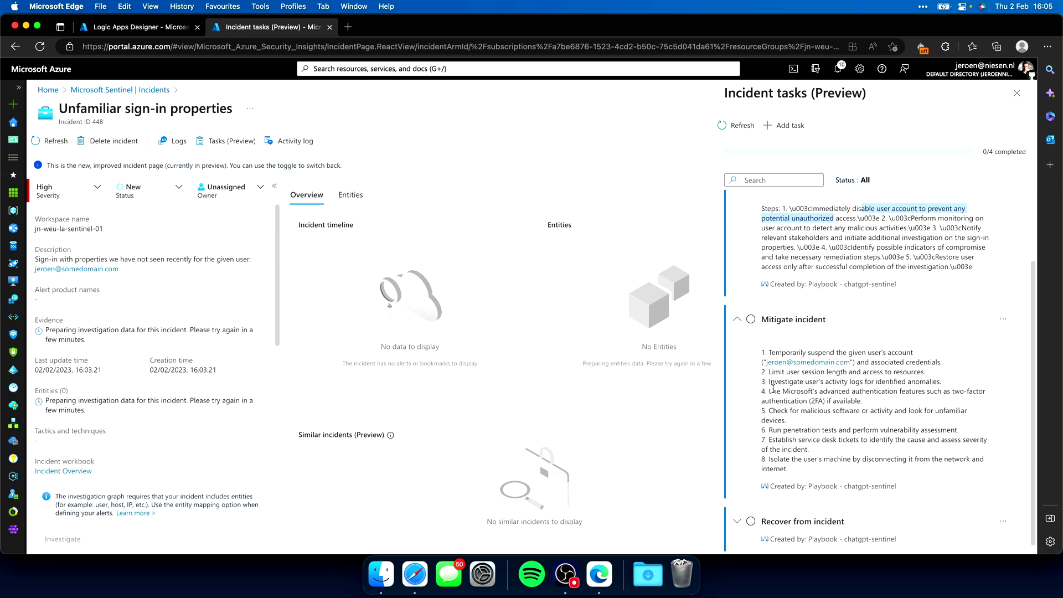
drag(776, 391, 898, 399)
click(899, 397)
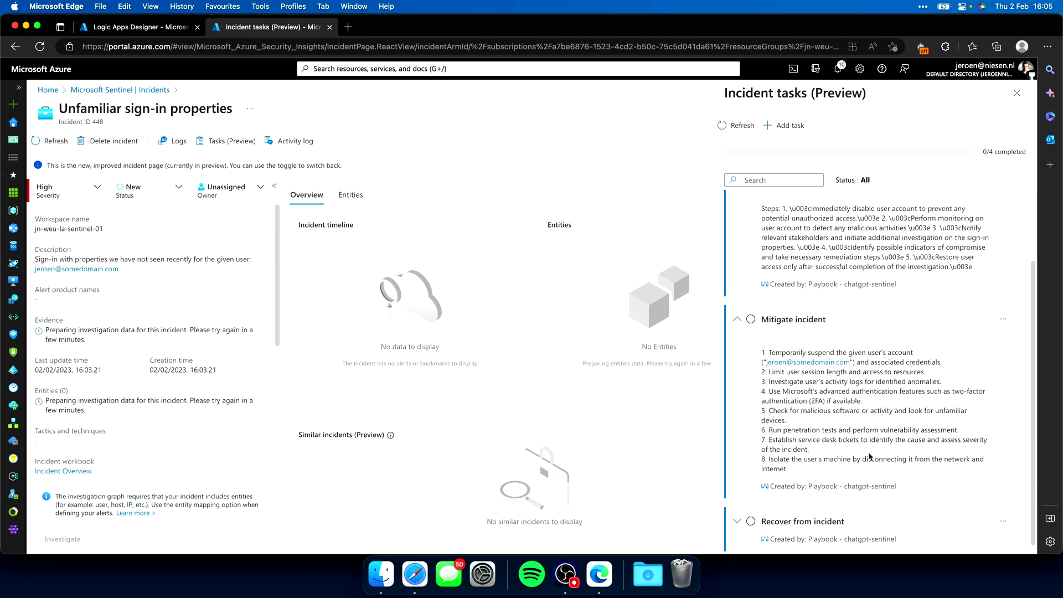
scroll(868, 457, down, 1)
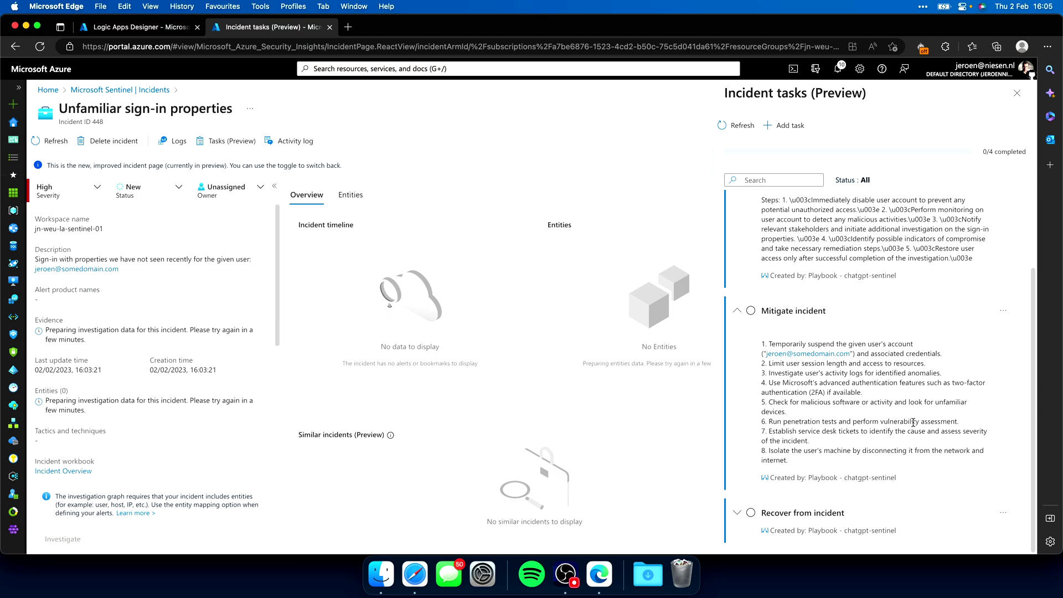
click(737, 512)
scroll(819, 418, down, 3)
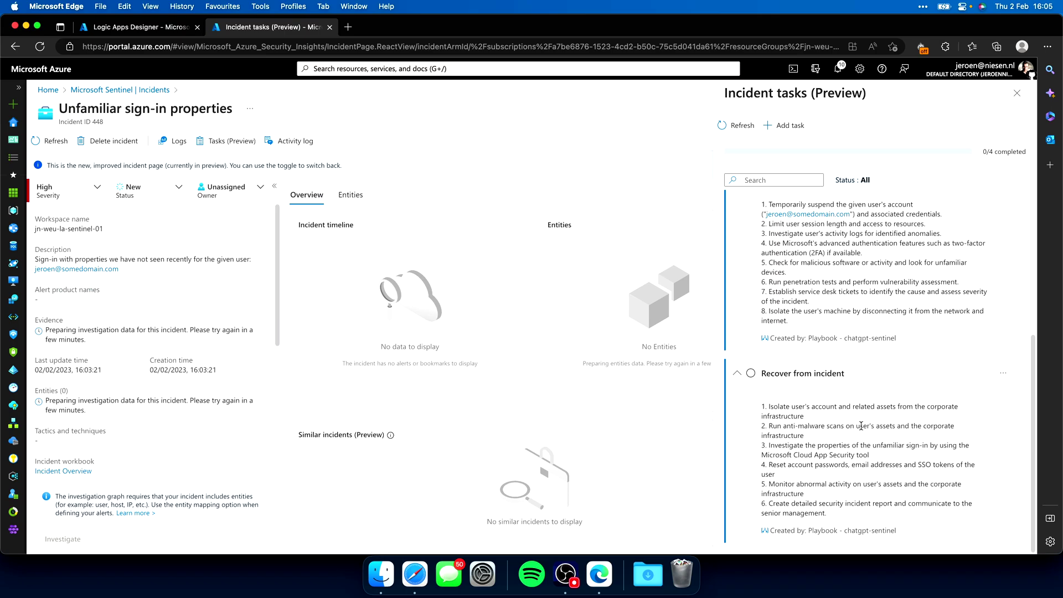
scroll(866, 424, up, 3)
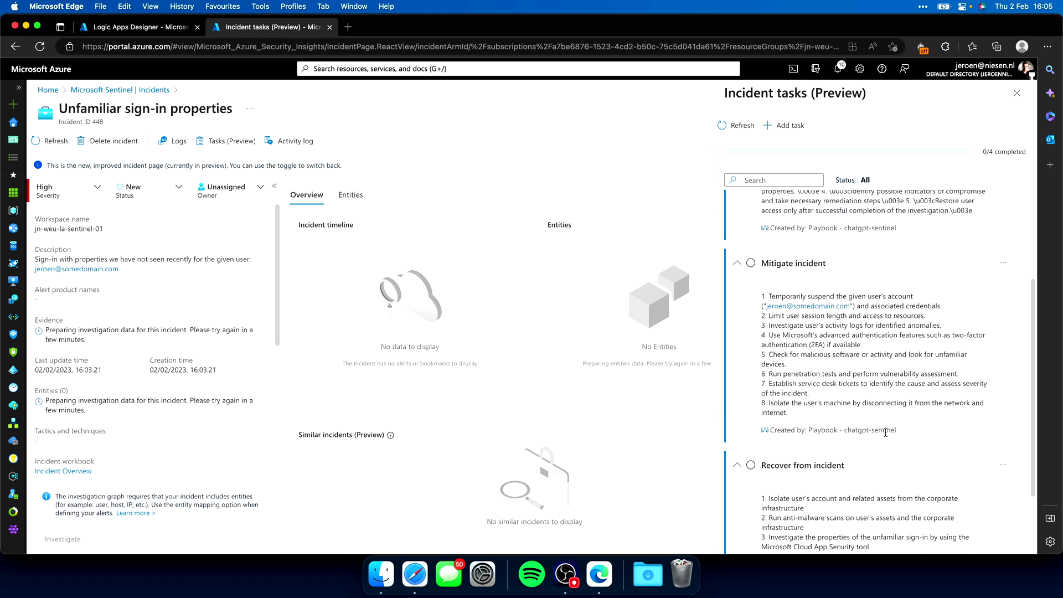
scroll(880, 429, down, 3)
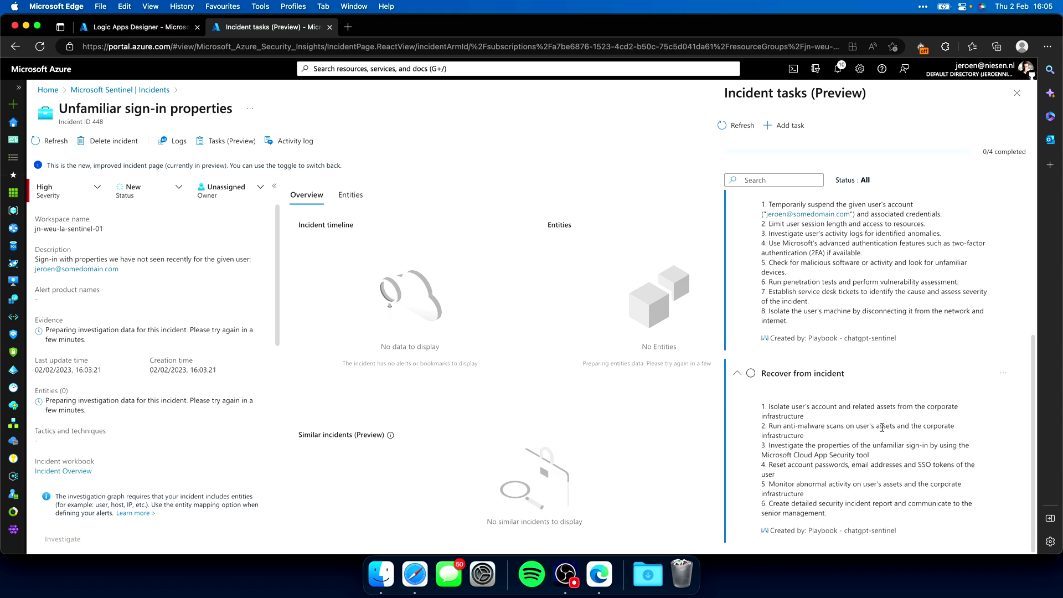